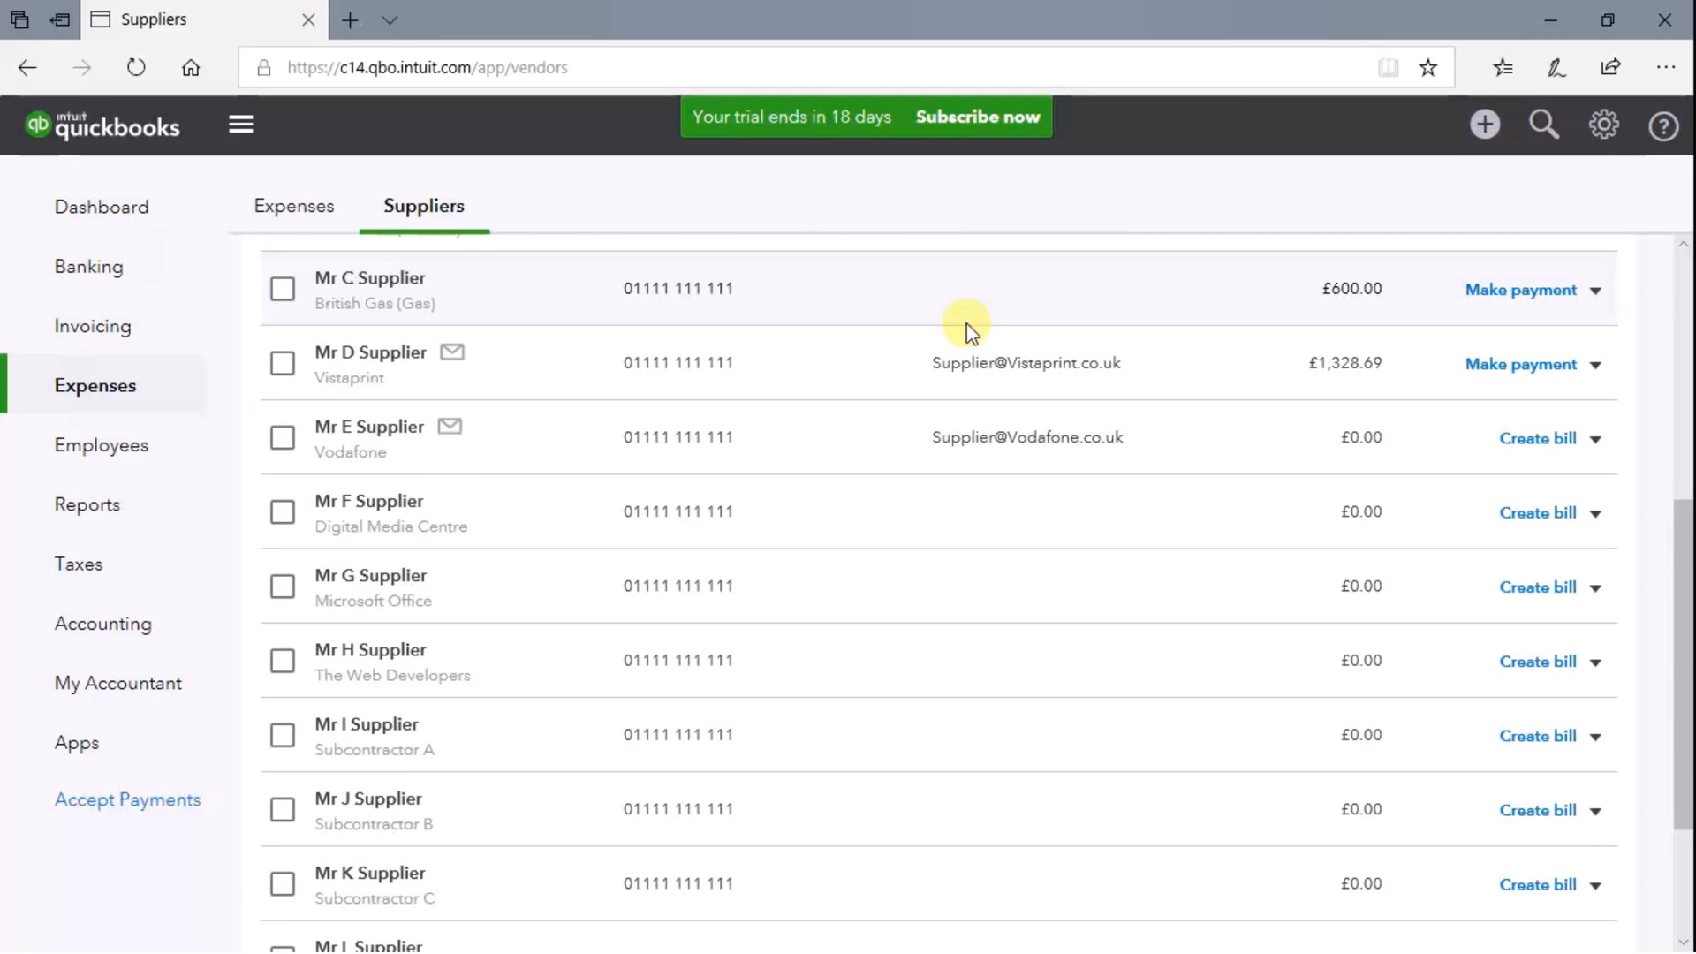
Start a new supplier record and enter the title Mr with the supplier's first, middle and last name.
scroll(966, 323, "up", 6)
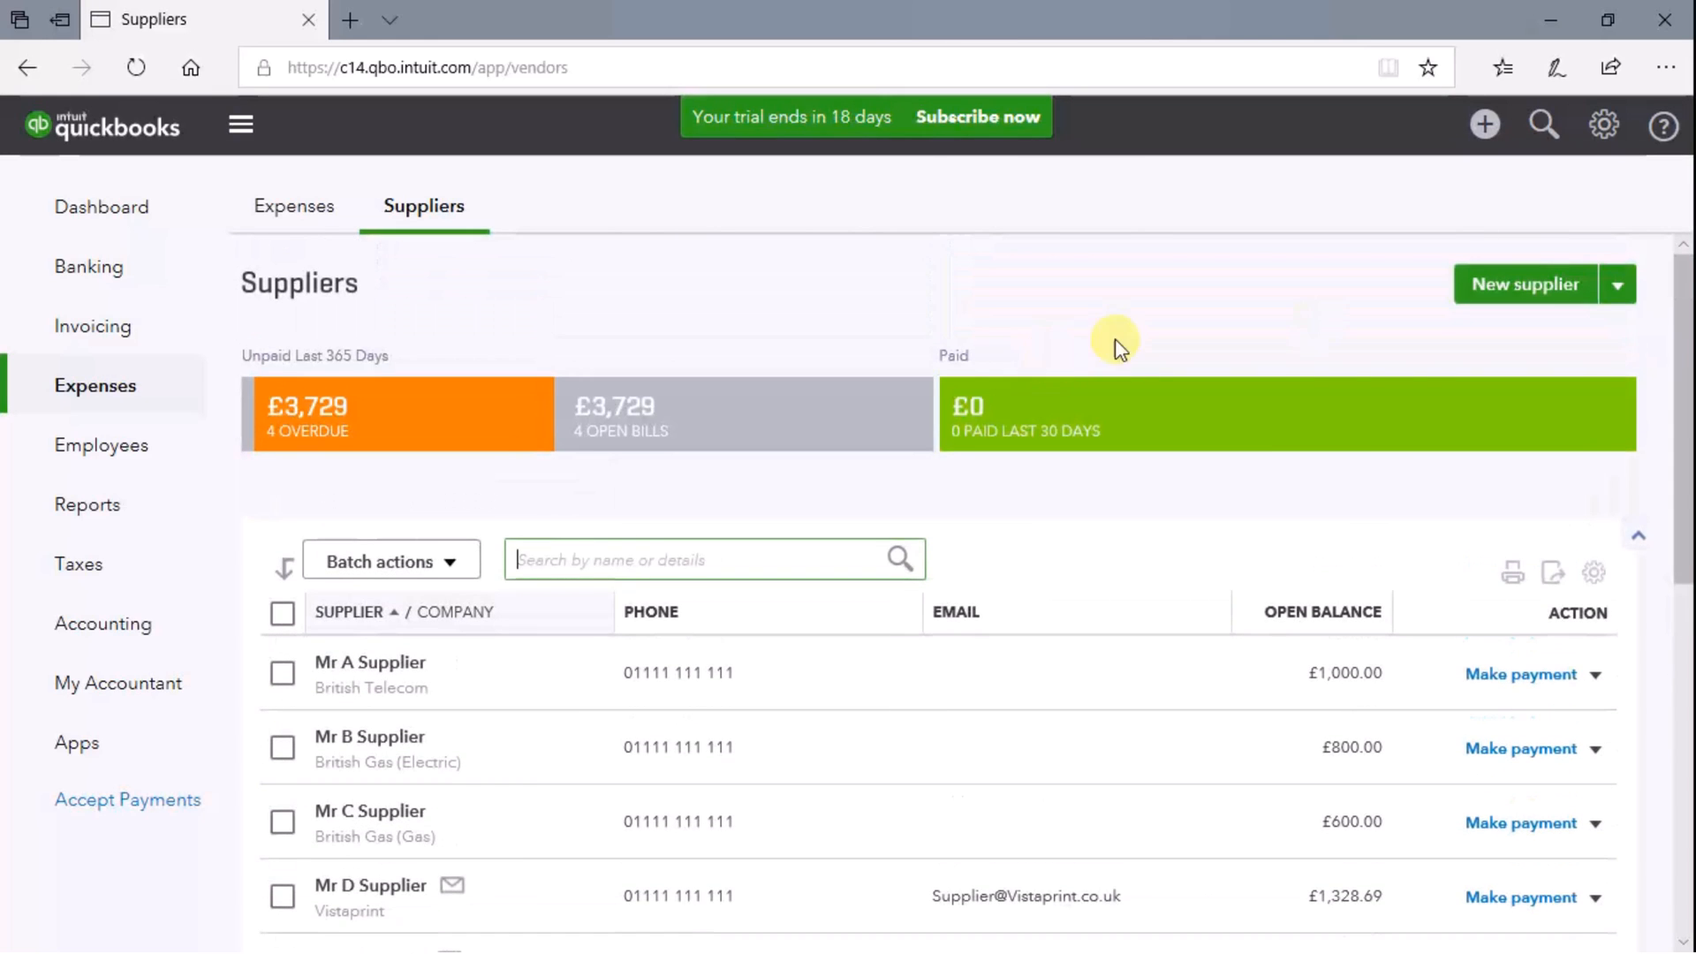
left_click(1538, 292)
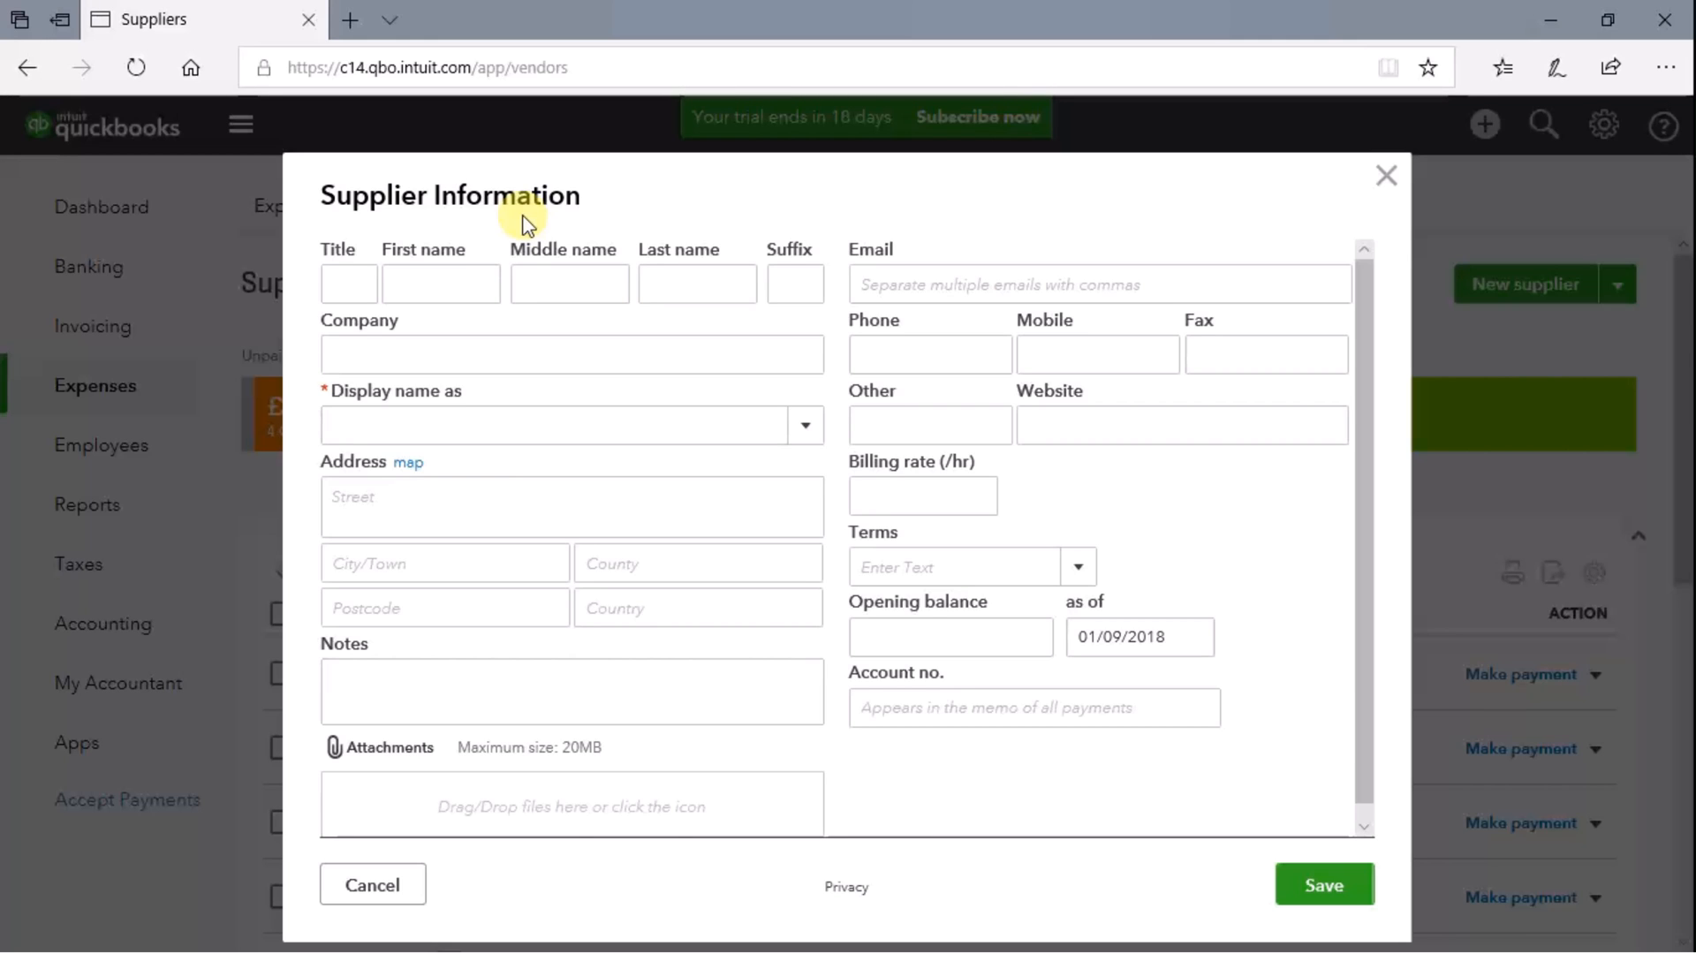
left_click(340, 283)
type("Mr")
key("Tab")
type("A")
key("Tab")
type("New")
key("Tab")
type("Su")
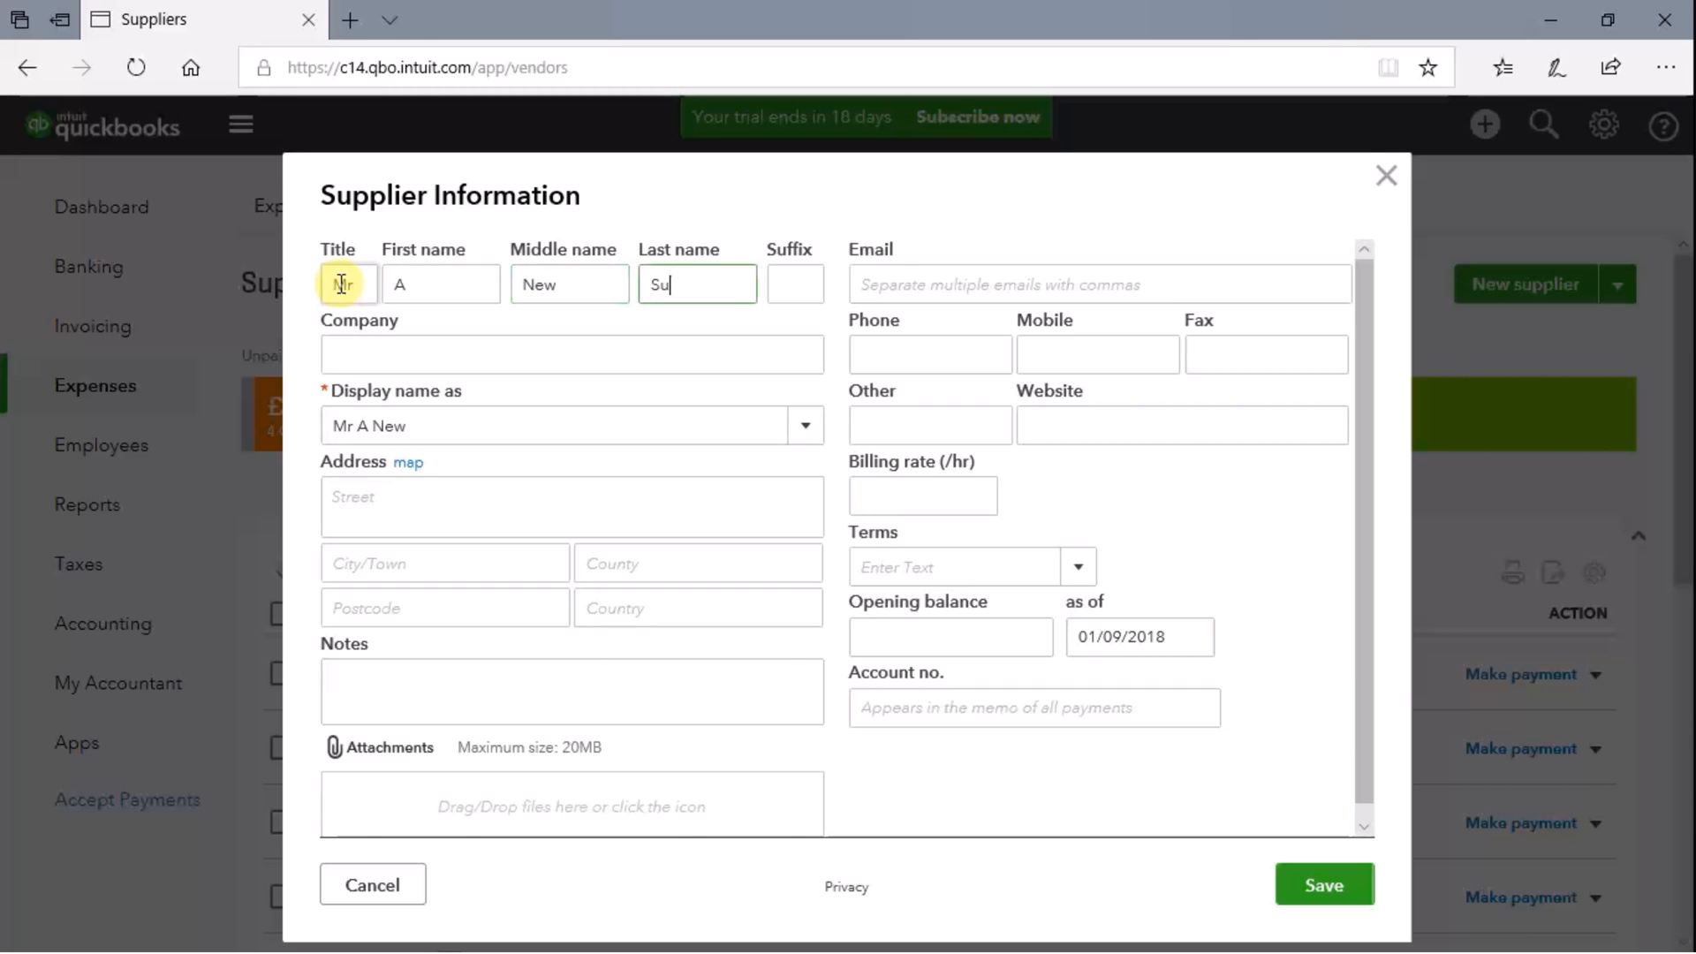
type("pplier")
key("Tab")
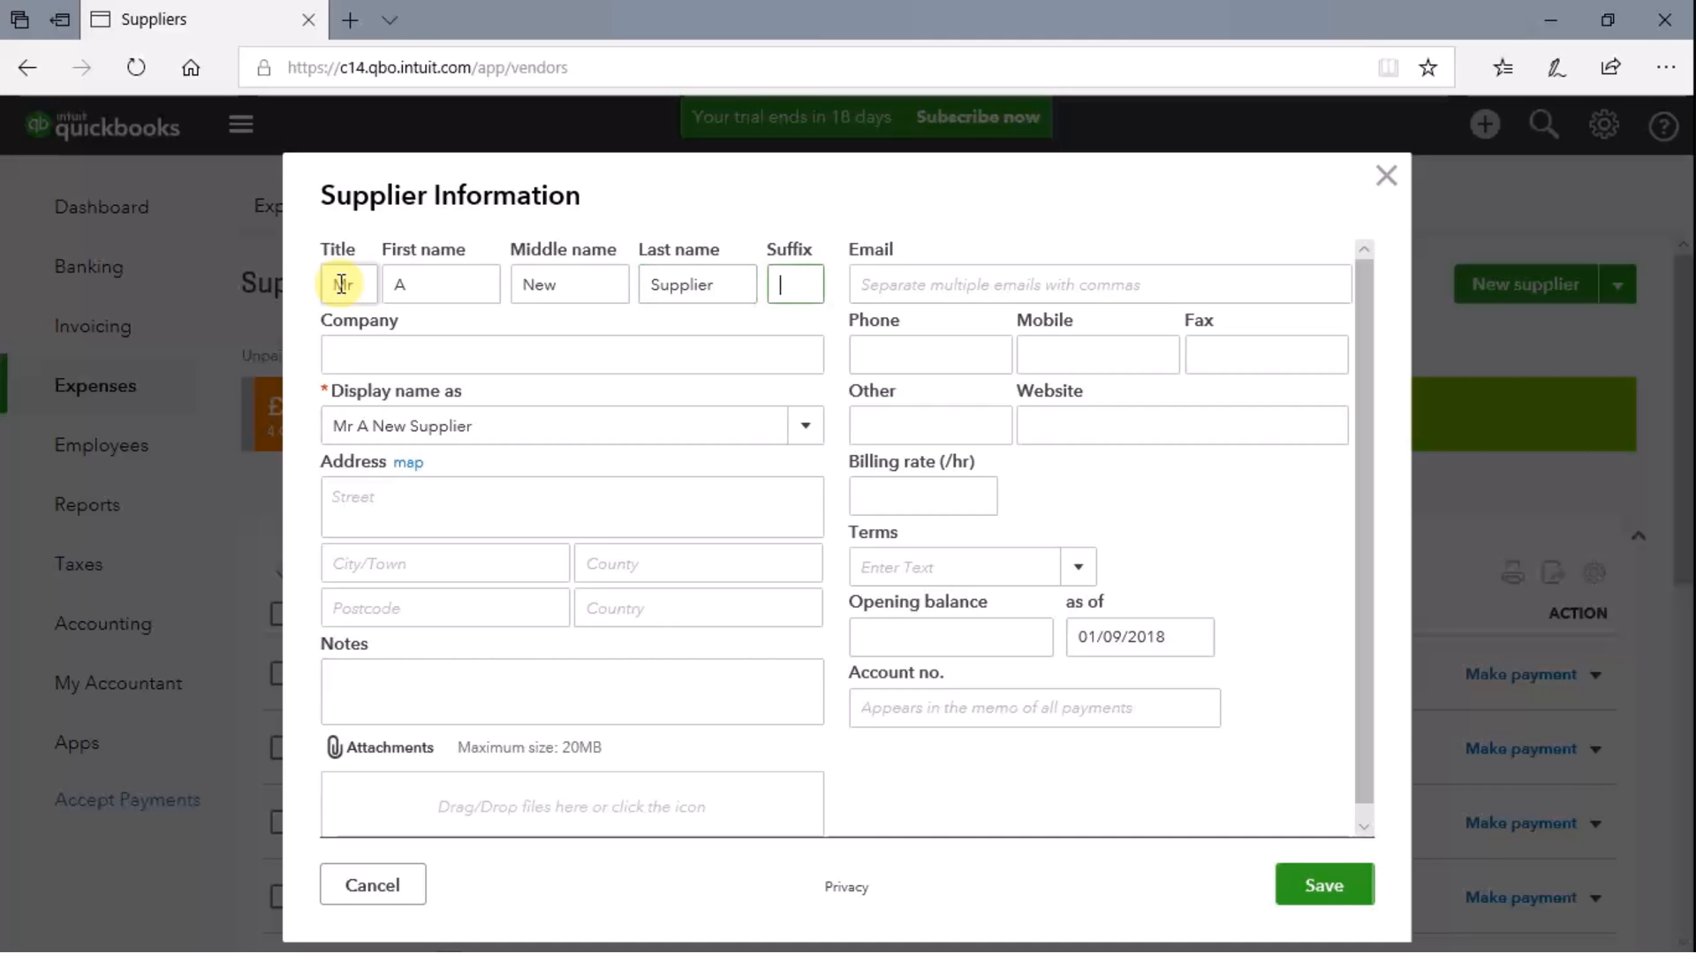
Enter A New Supplier Limited as the supplier's company, leaving the suffix blank and keeping the suggested display name.
key("Tab")
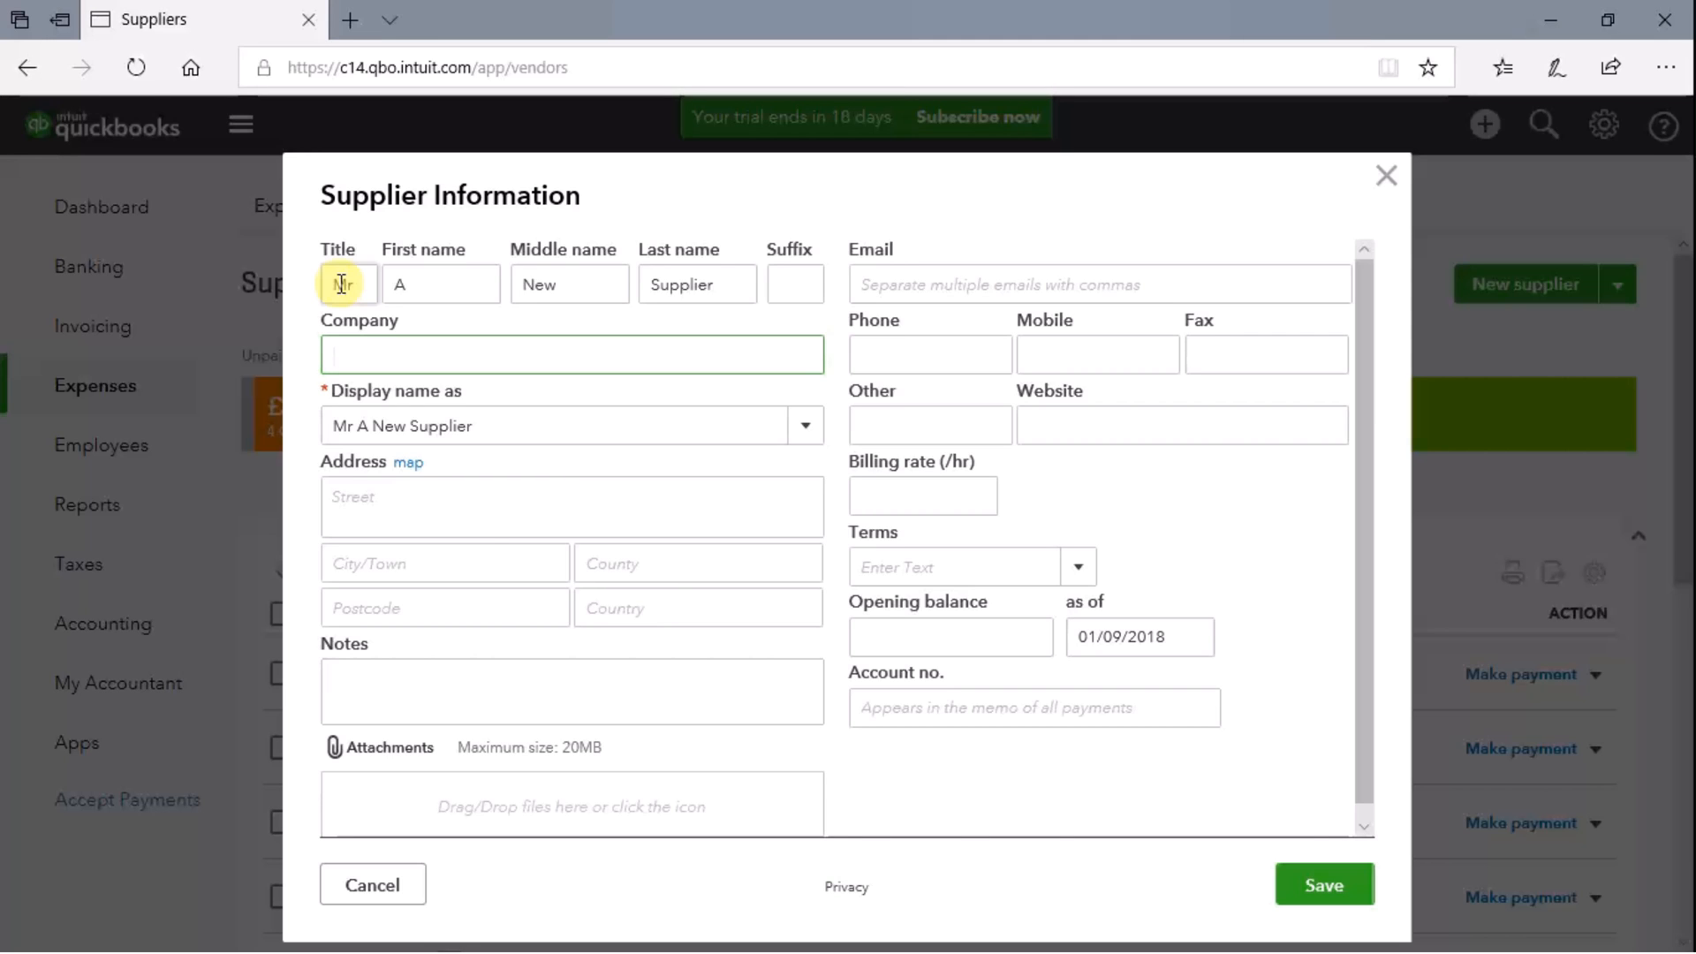
type("A New")
type("Supplier Limited")
key("Tab")
key("Tab")
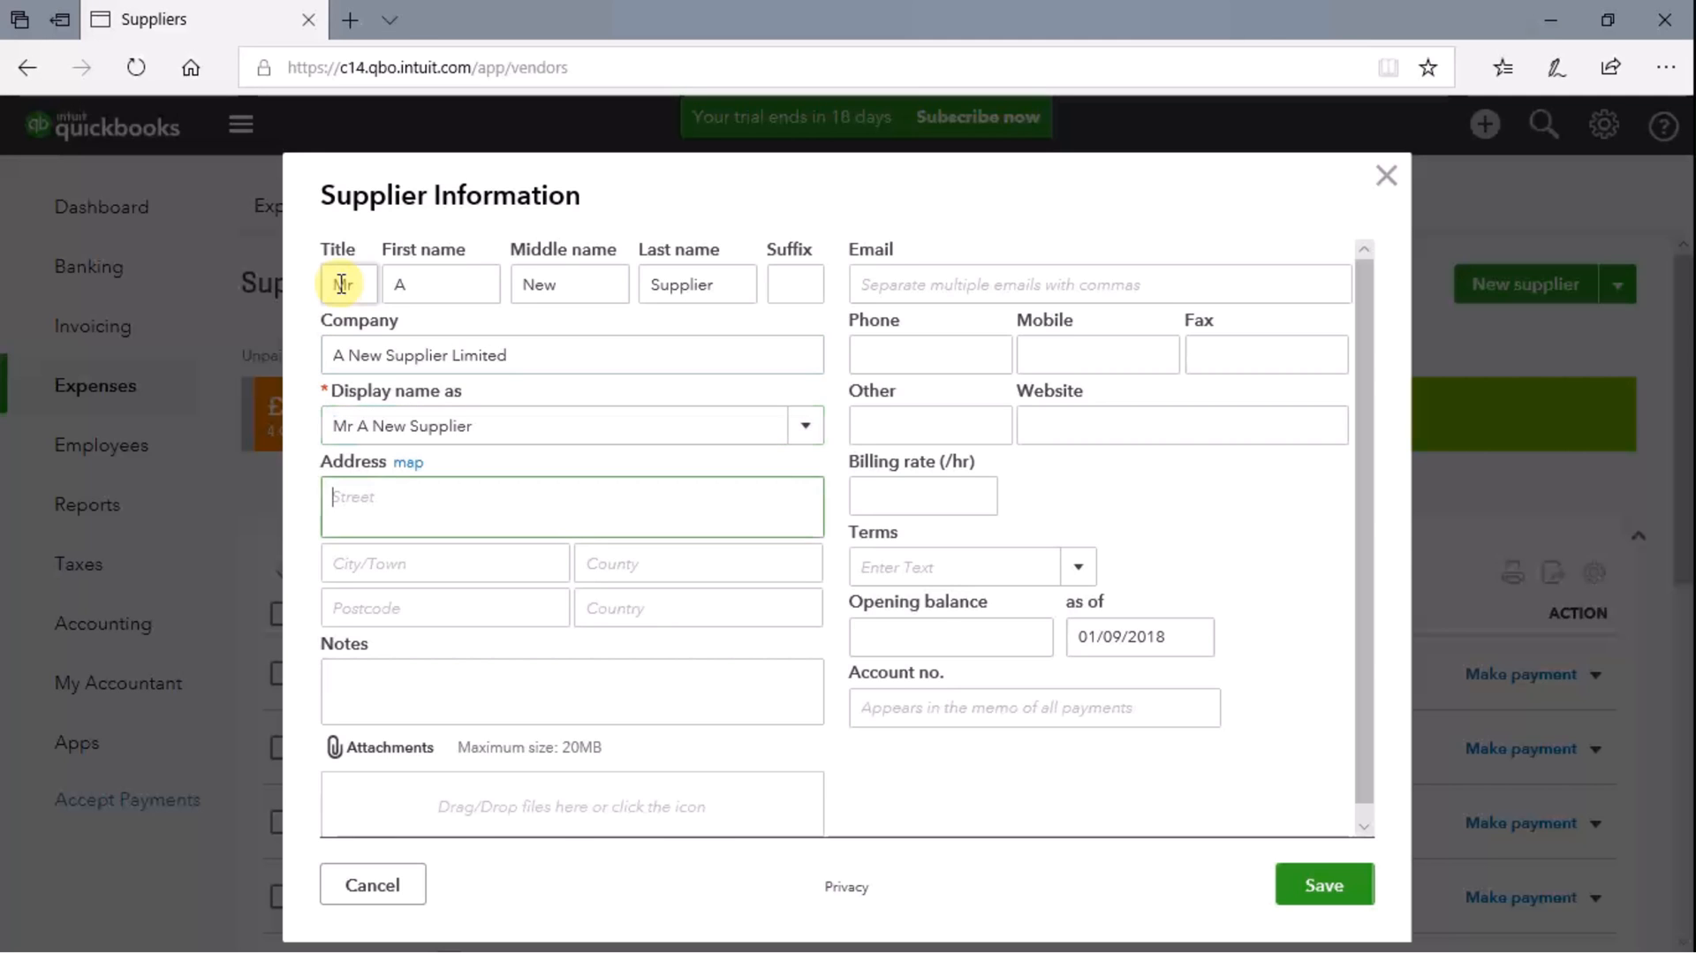
Fill in the supplier's street, town, county and postcode, with United Kingdom as the country.
type("1 Street")
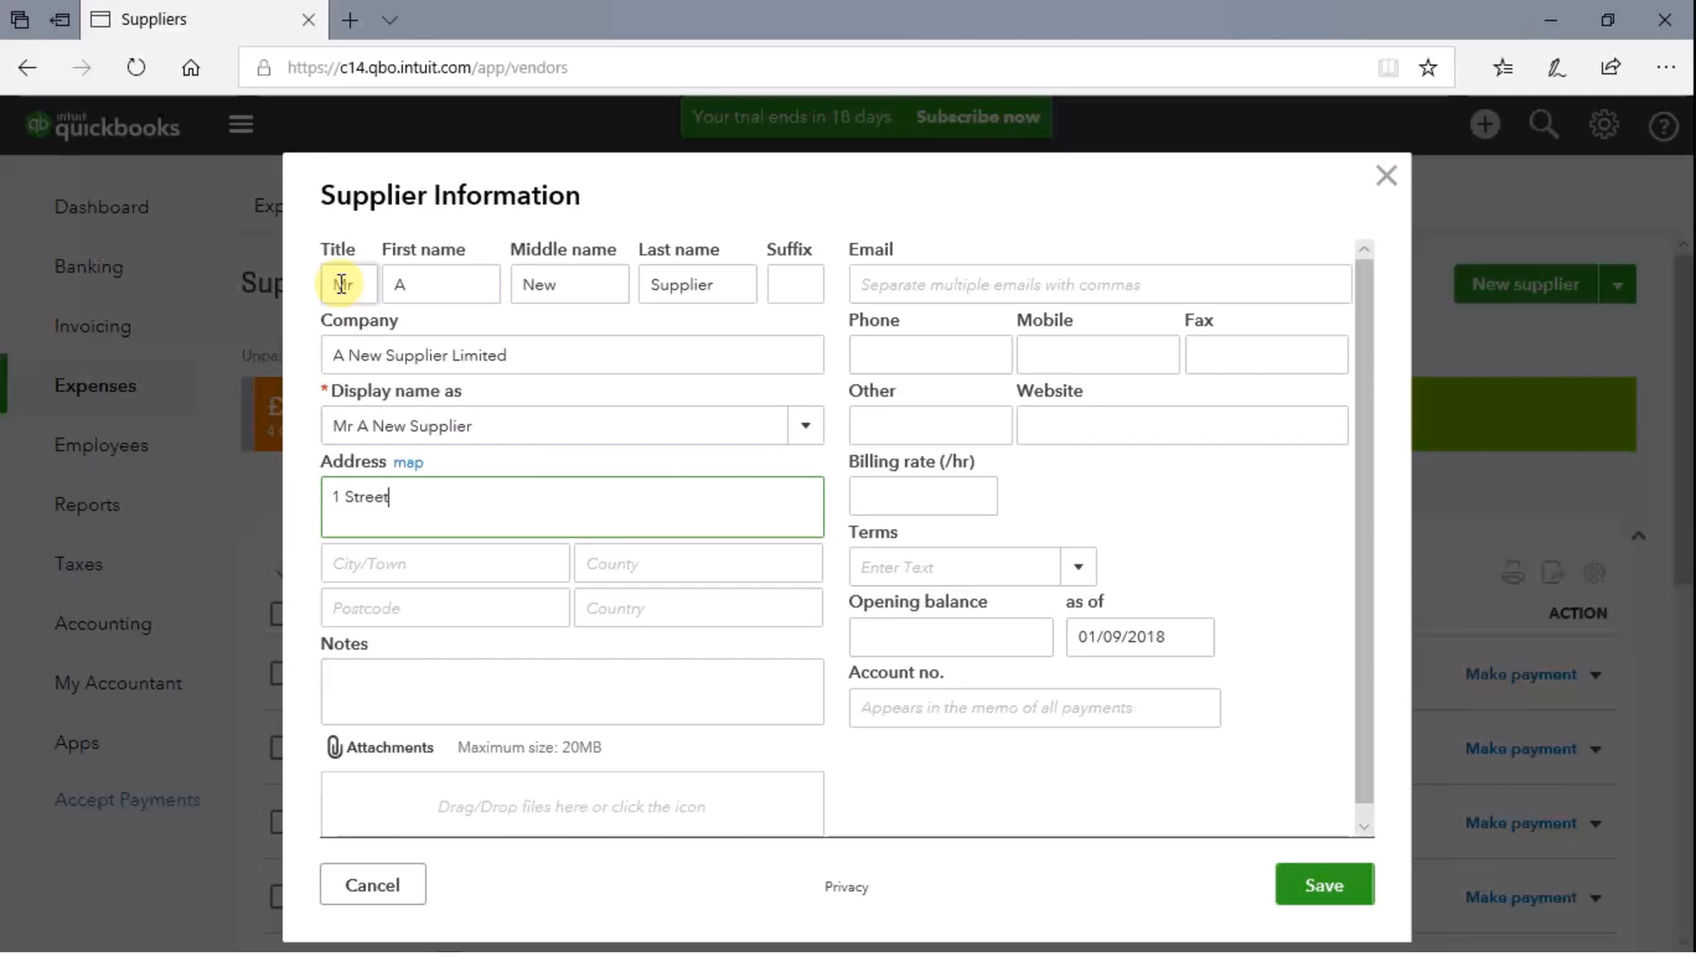
key("Tab")
type("Best Town")
key("Tab")
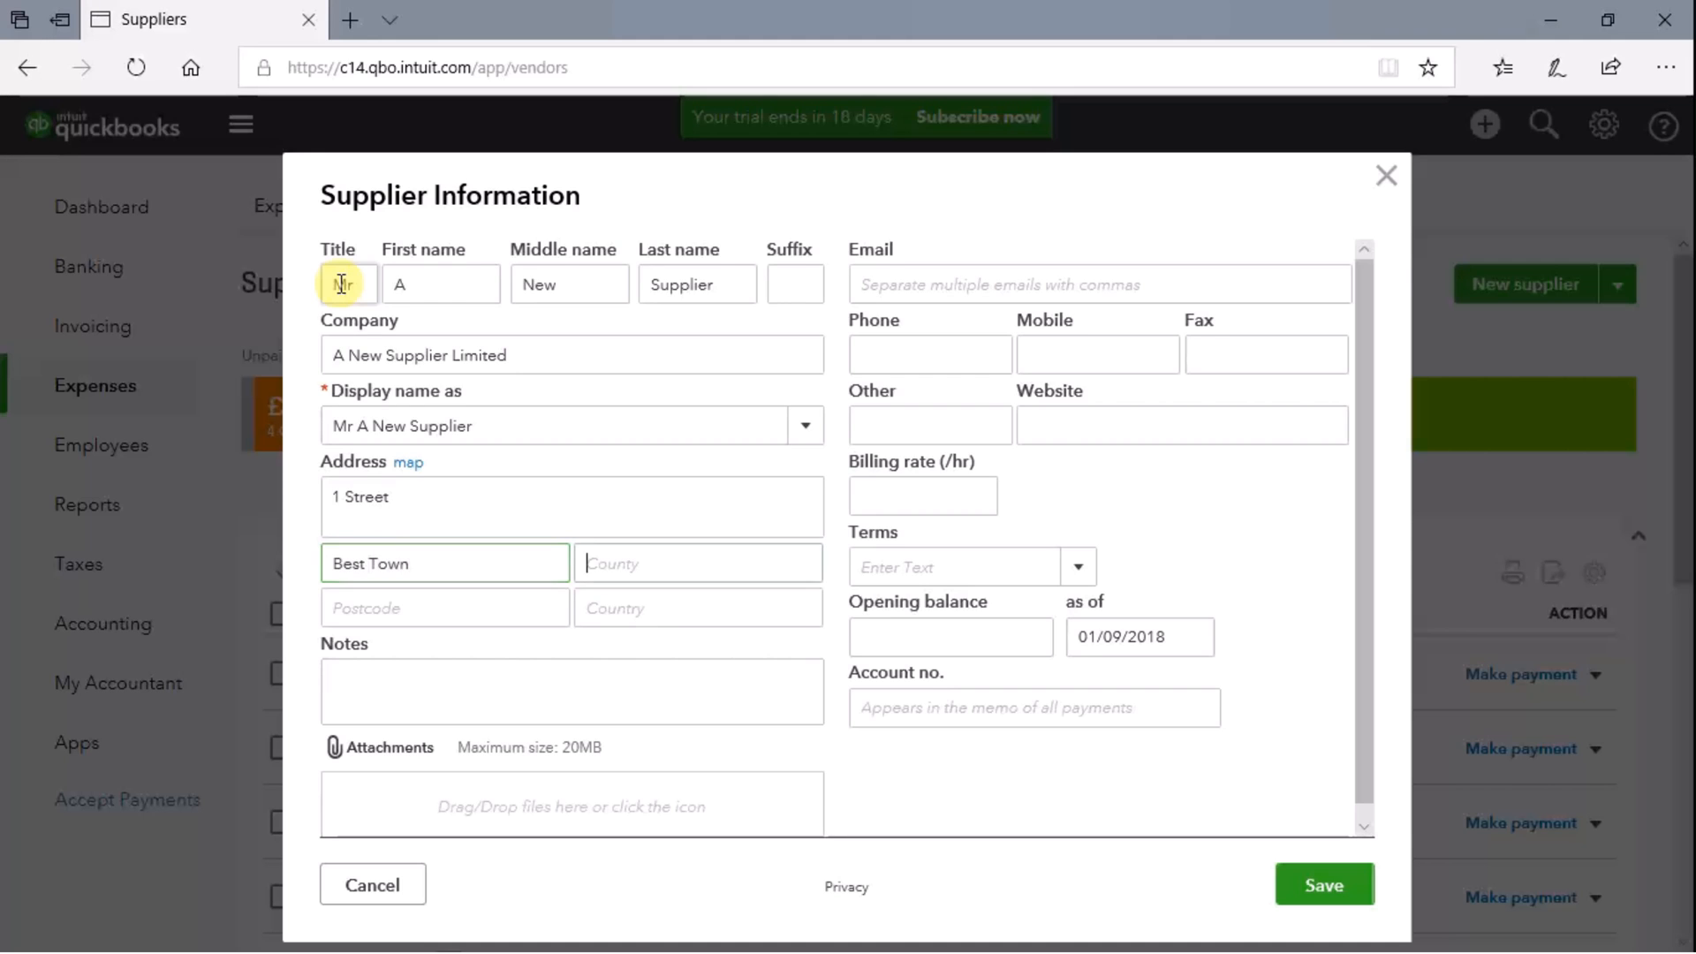
type("New County")
key("Tab")
type("AA1")
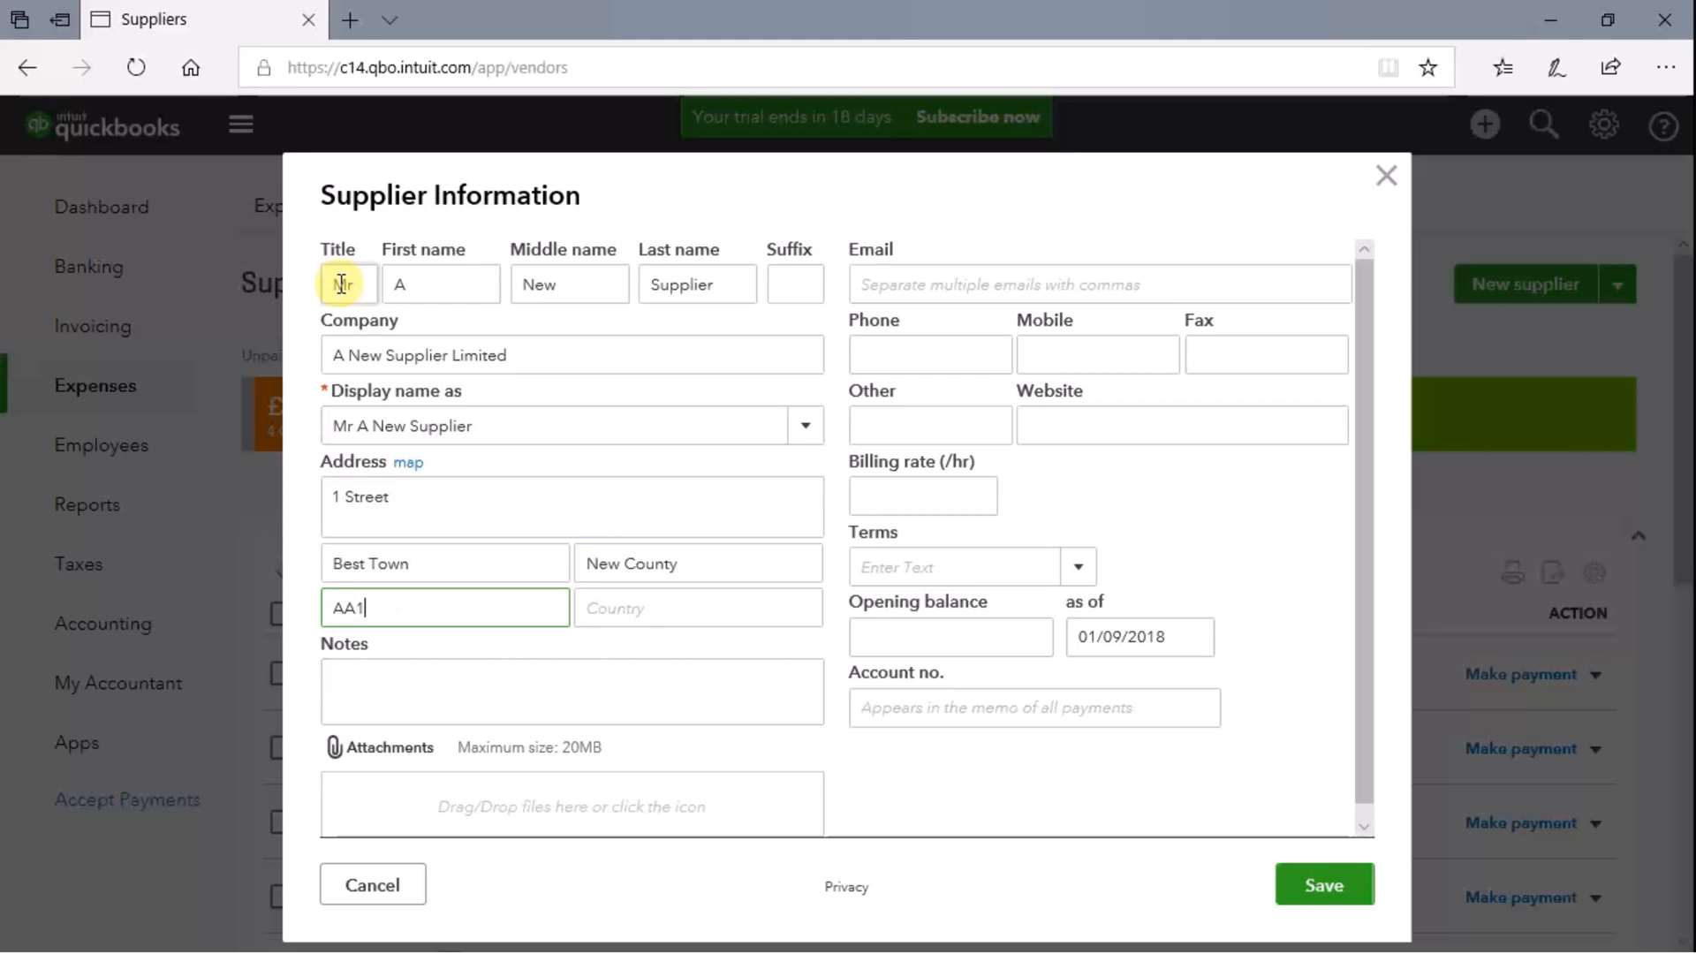
type(" 1AA")
key("Tab")
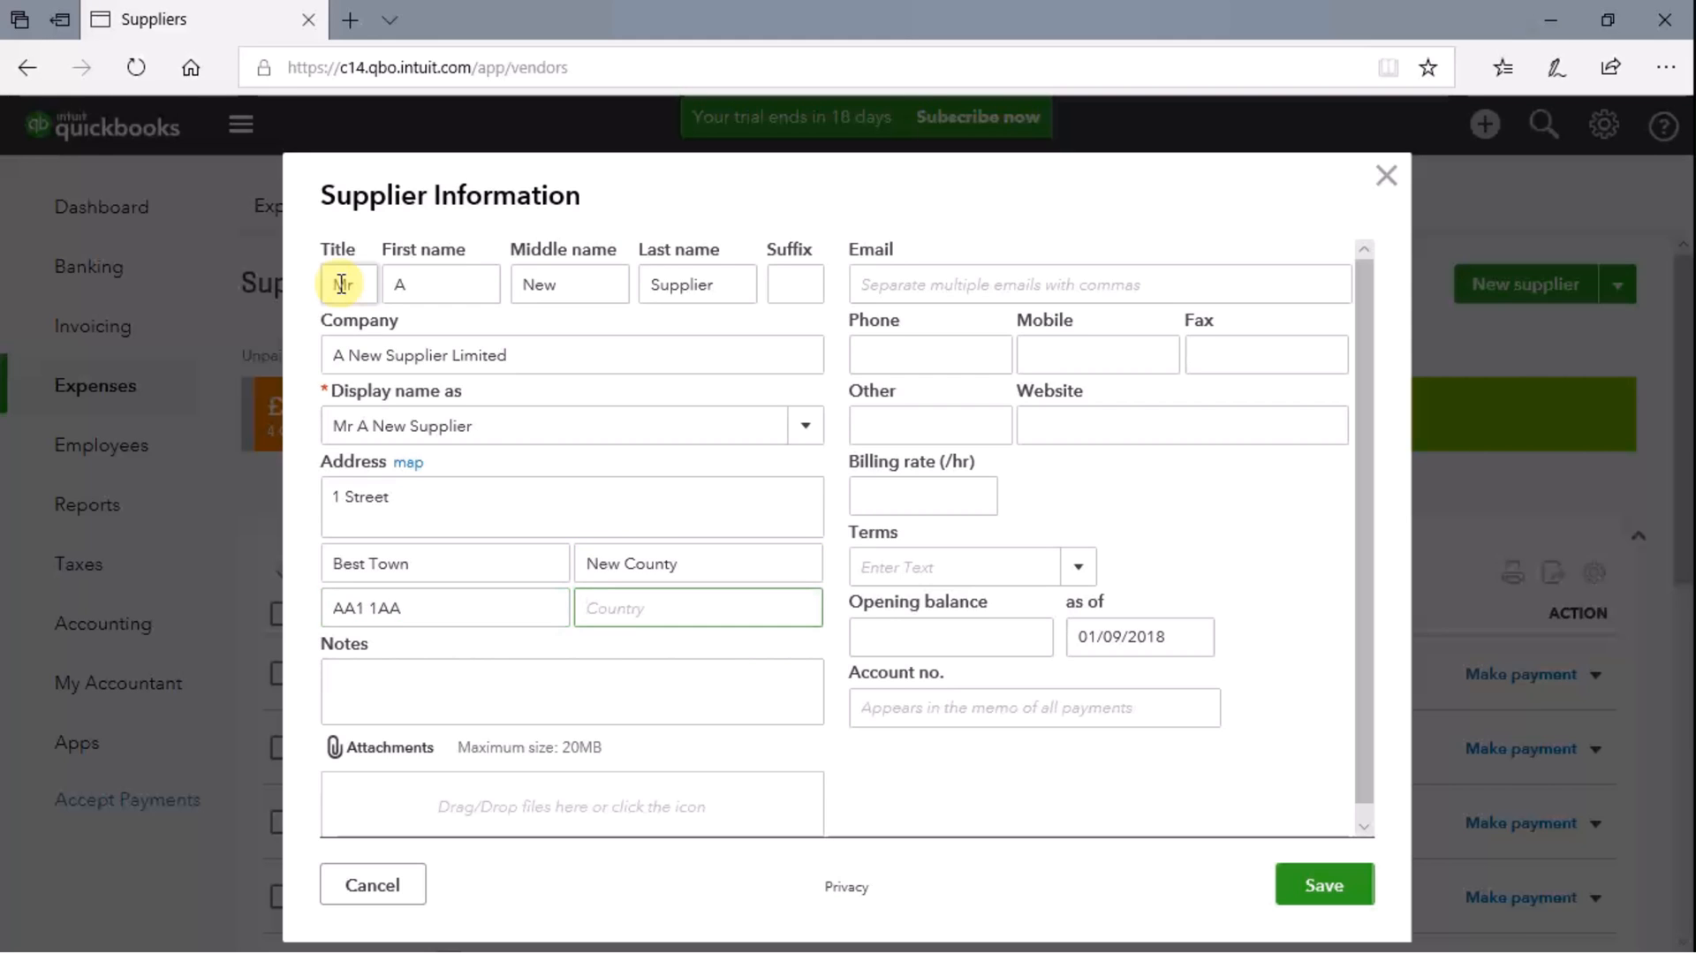
type("Unit")
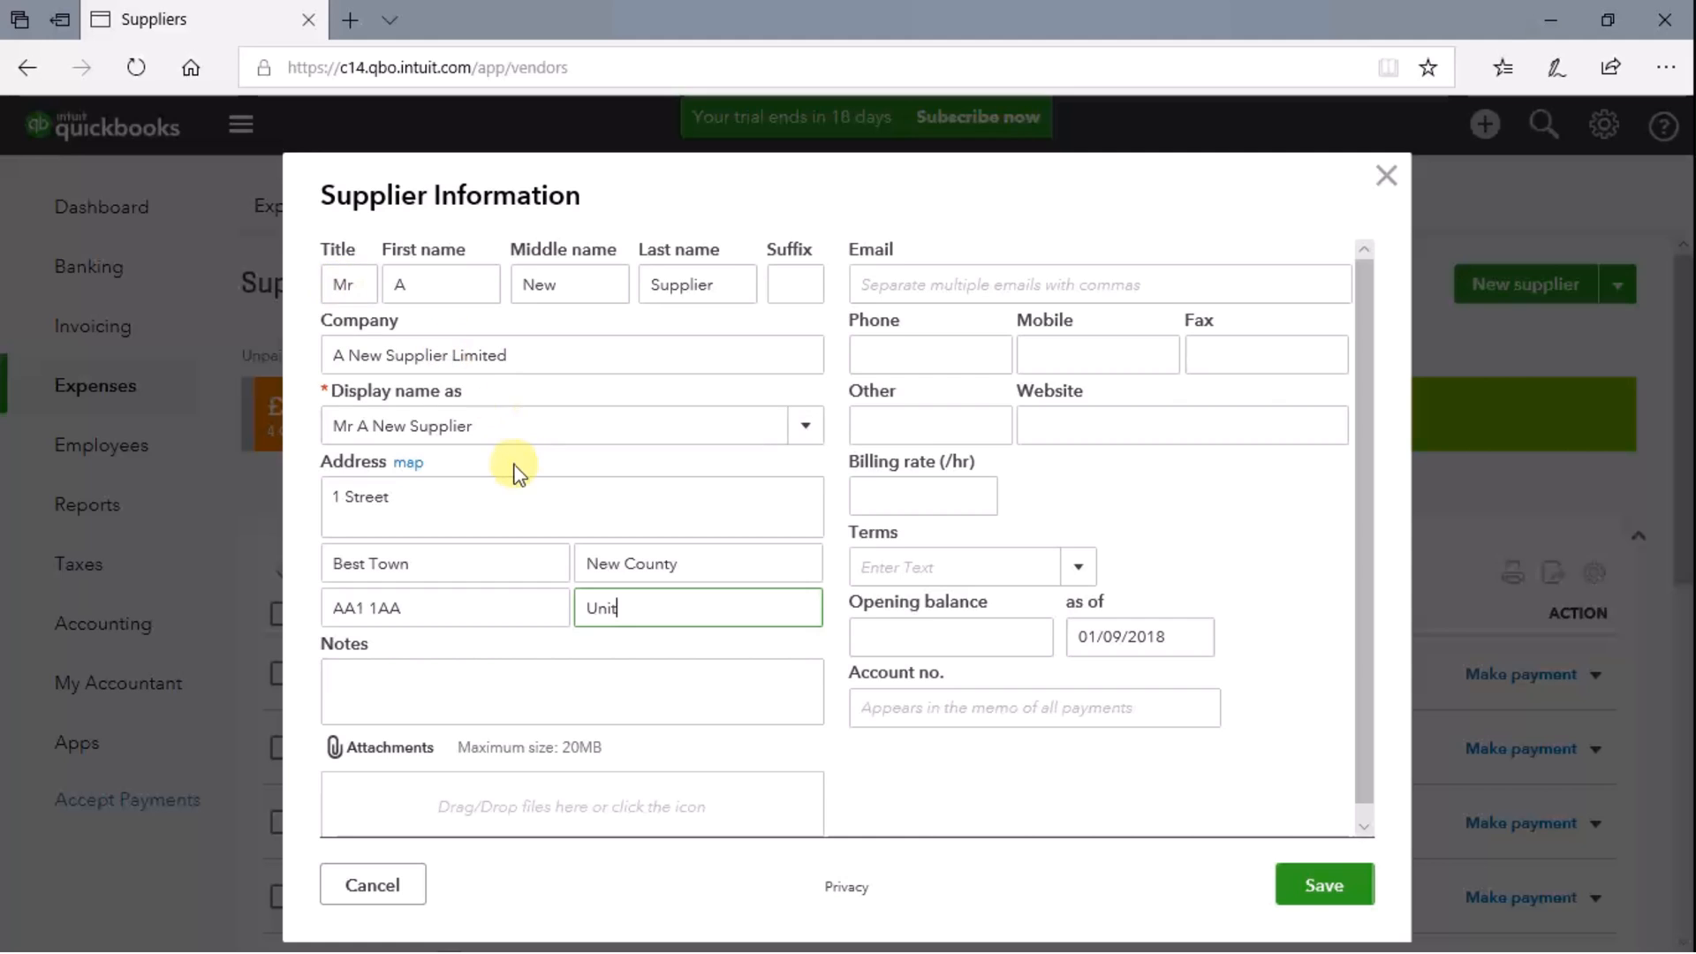
type("ed Kingdom")
key("Tab")
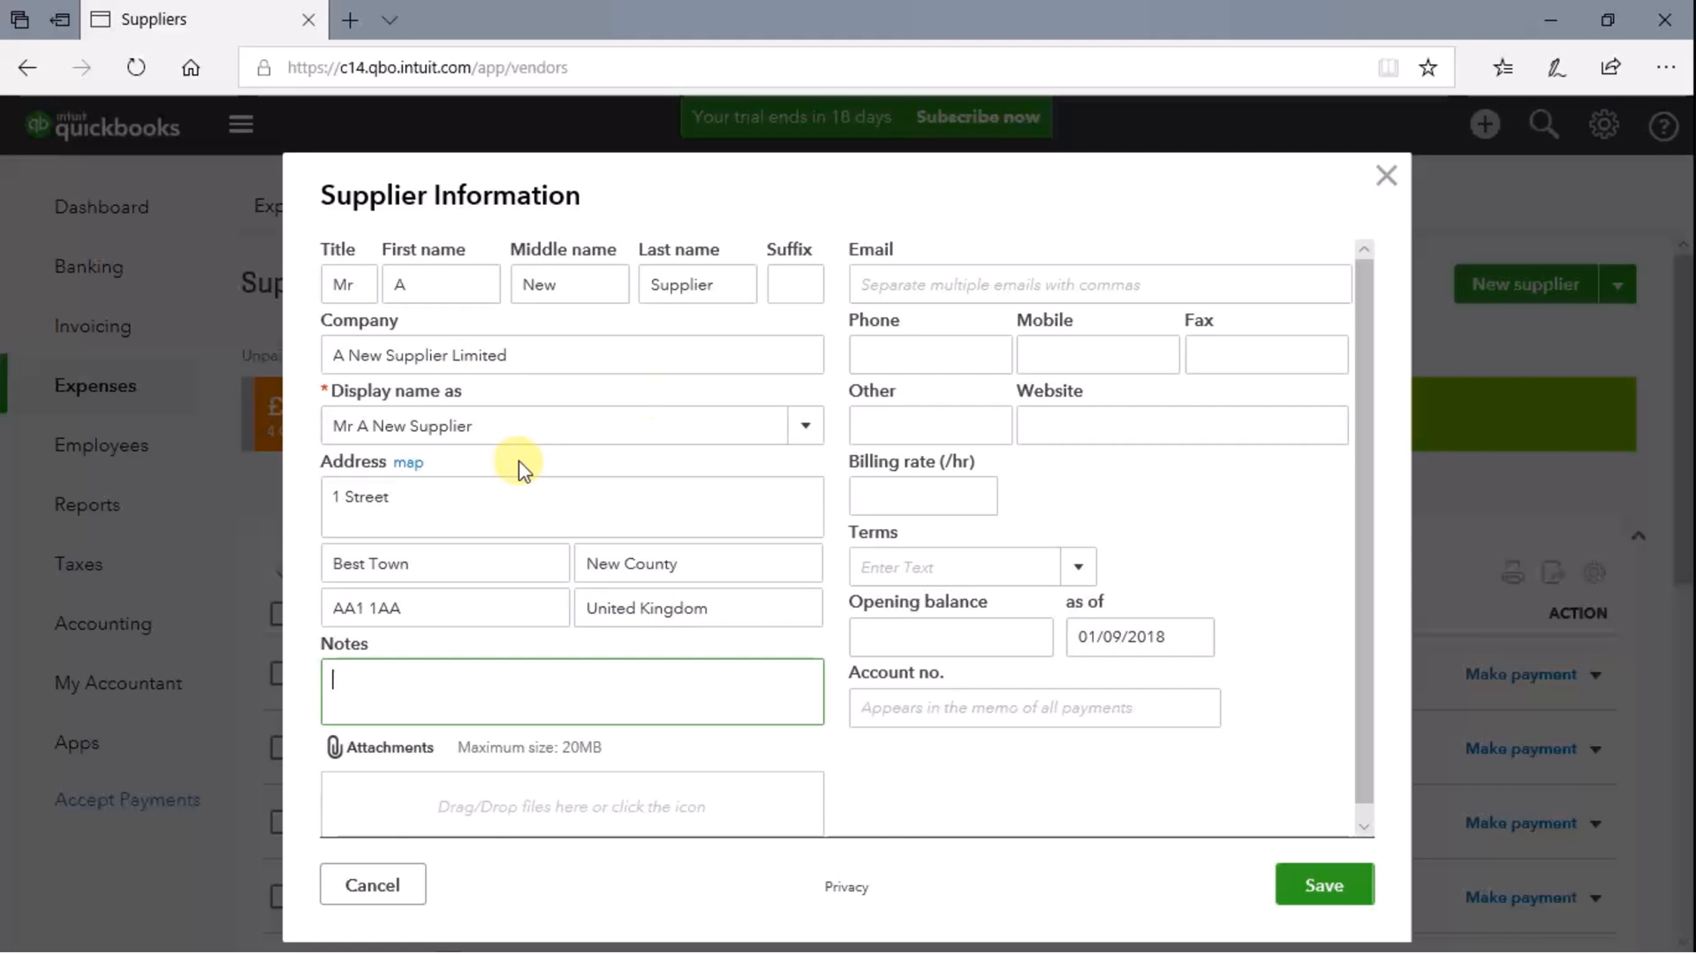
Fill in the supplier's email address in the supplier information form.
left_click(899, 346)
left_click(948, 289)
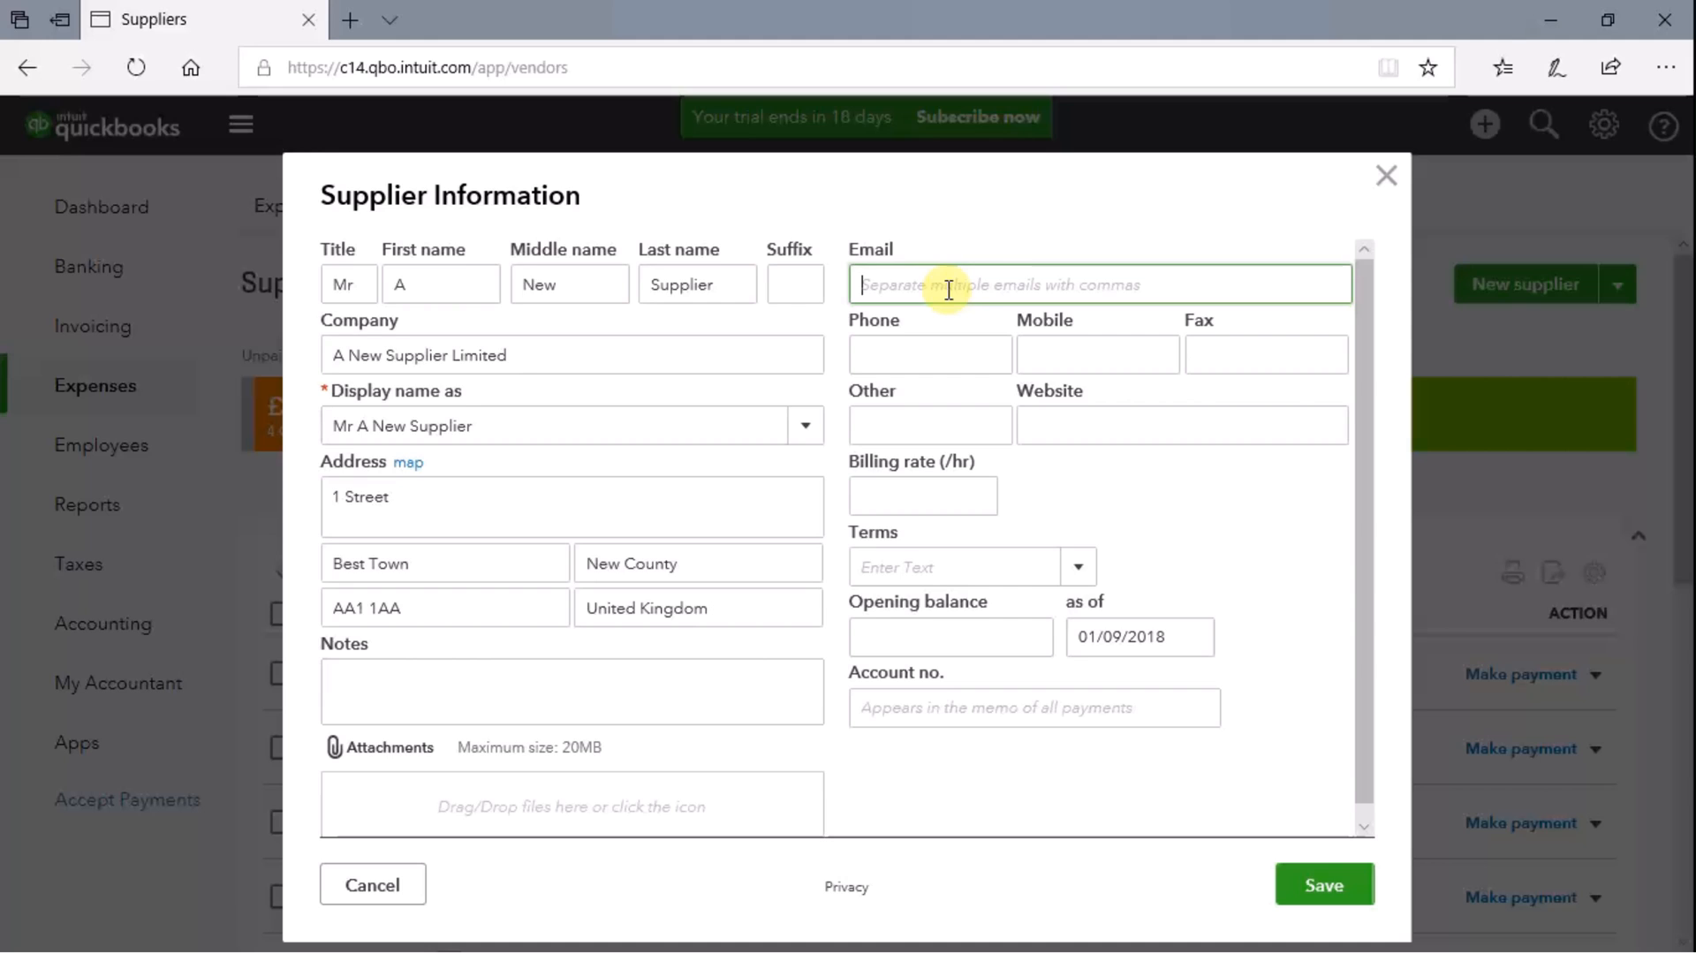
type("email@")
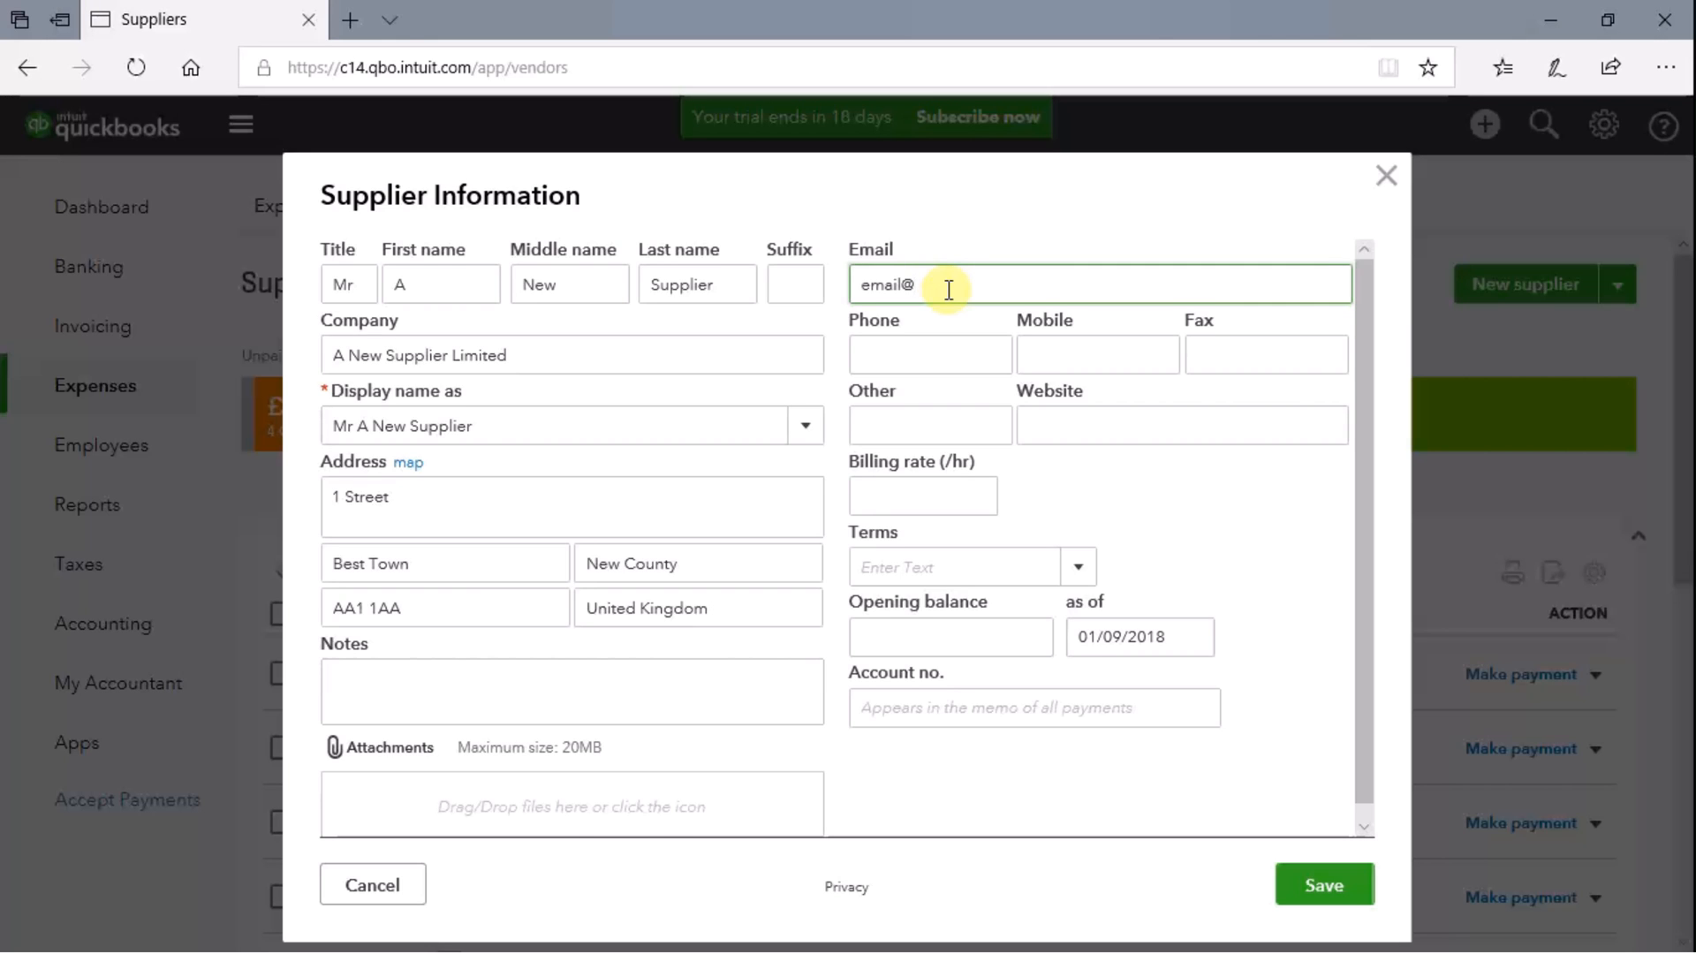
type("newsupplier.com")
key("Tab")
Enter the supplier's phone number and mobile number, leaving the fax blank.
type("0")
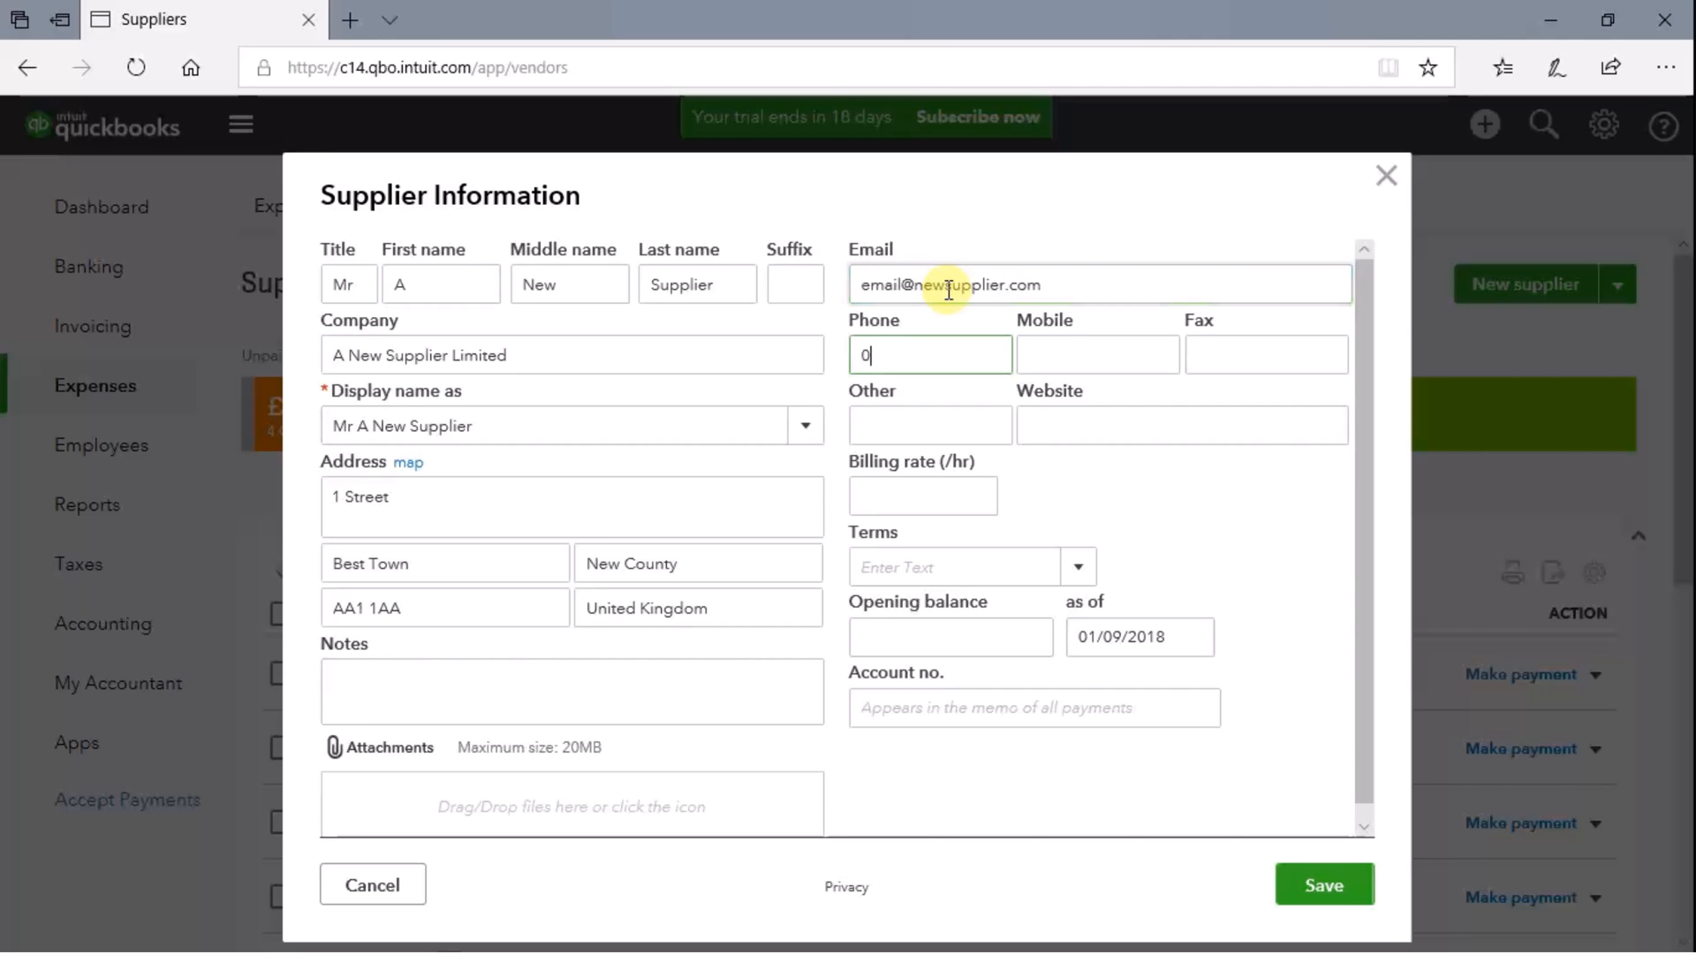
type("1111 111 111")
key("Tab")
type("07777")
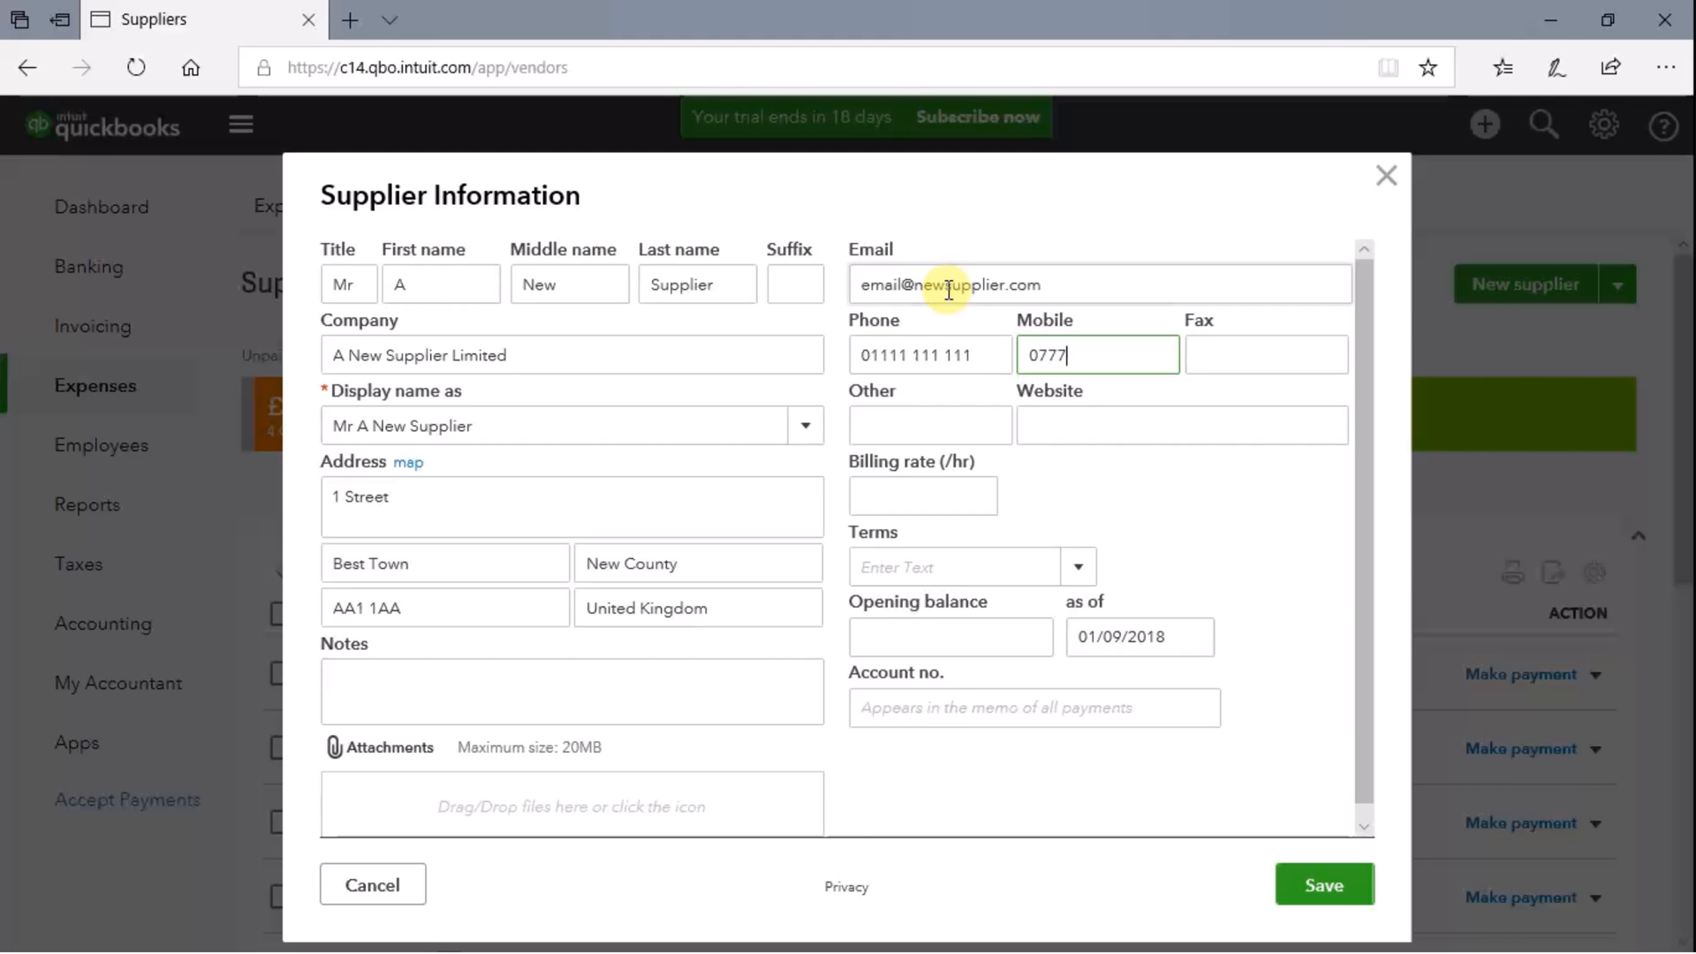
type(" 777 777")
key("Tab")
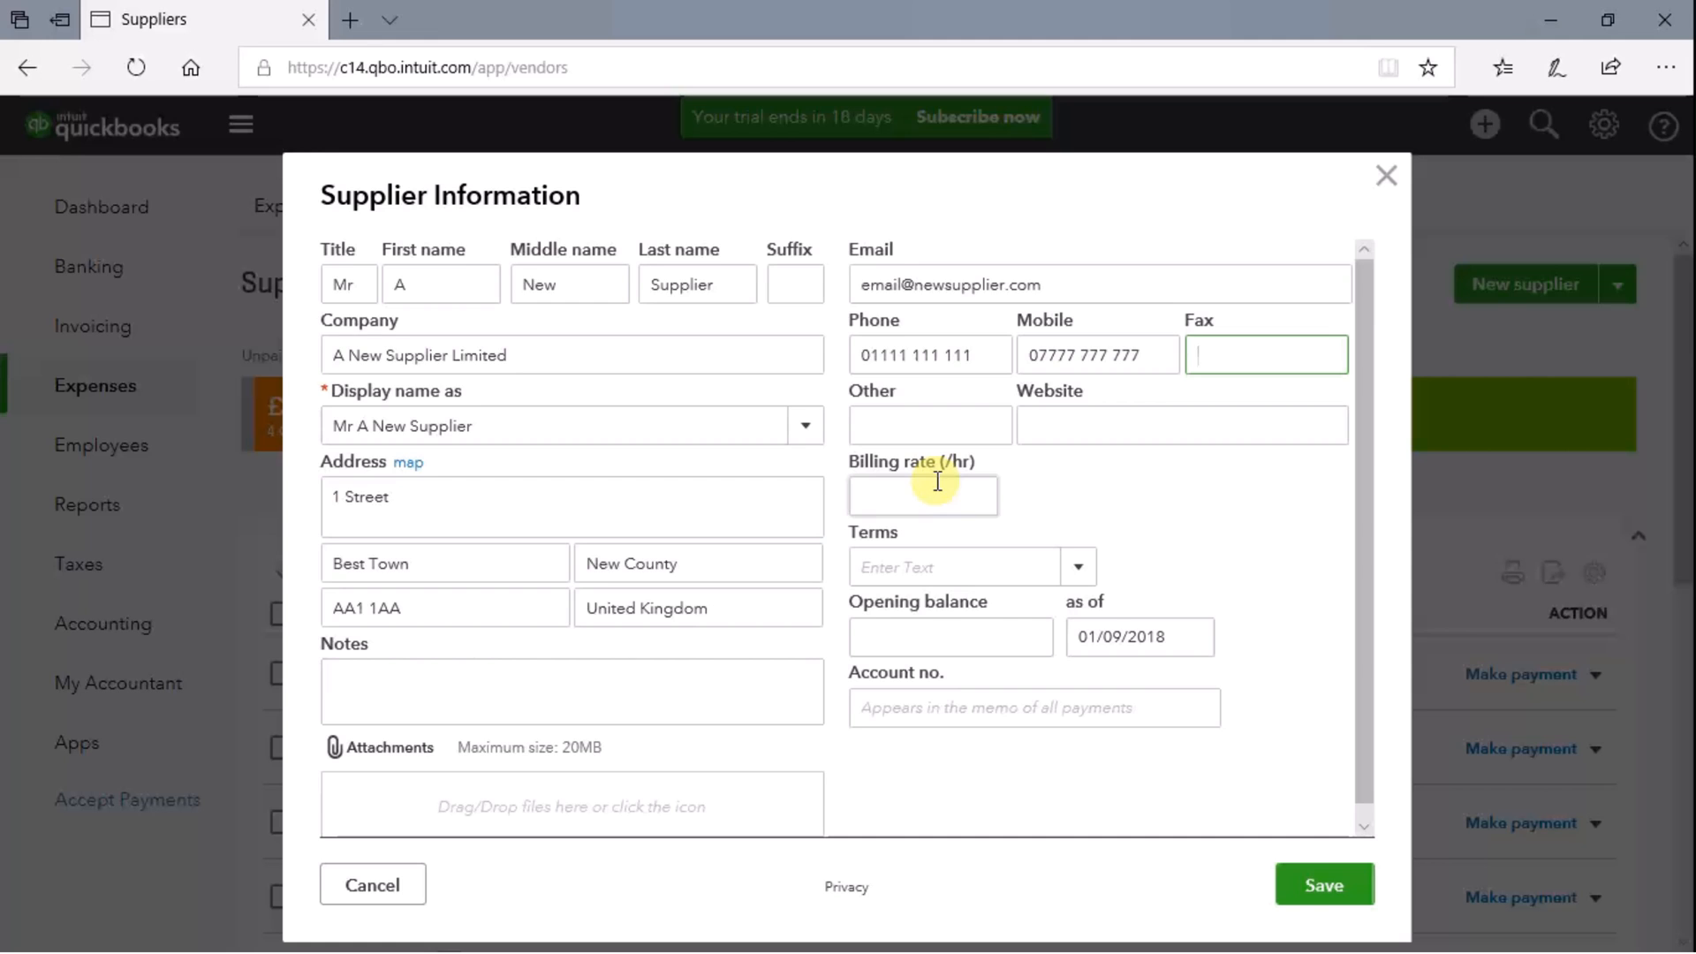
Set the supplier's payment terms to Net 15 and save the new supplier record.
left_click(1079, 569)
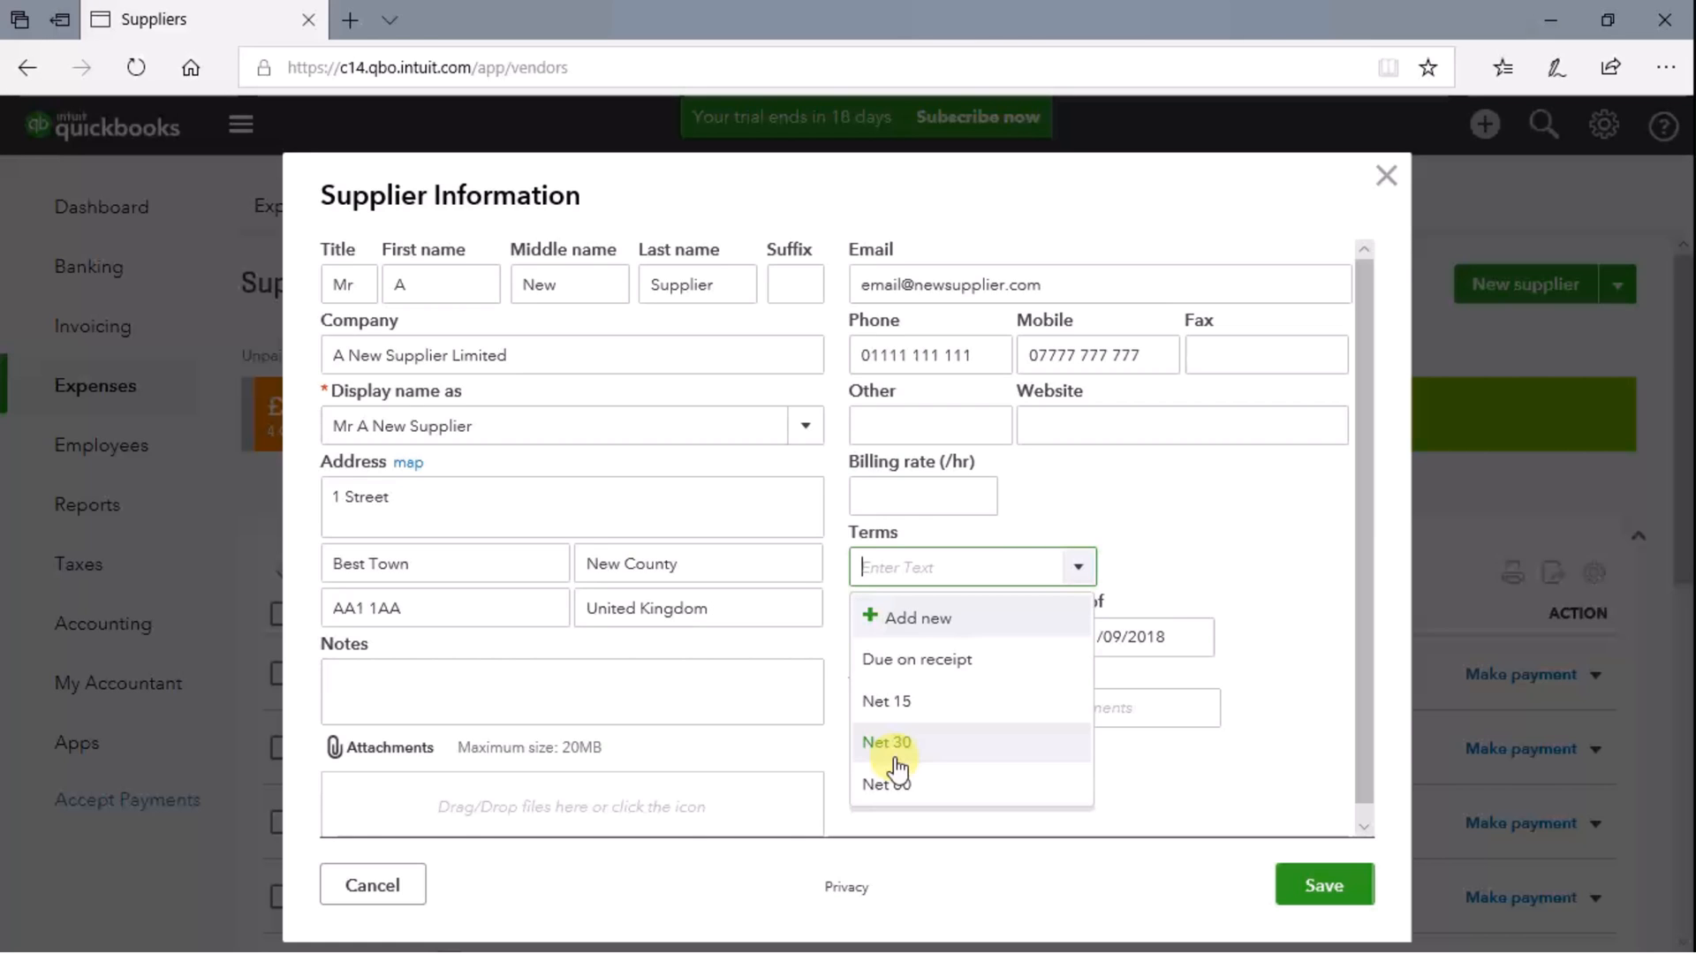
left_click(887, 703)
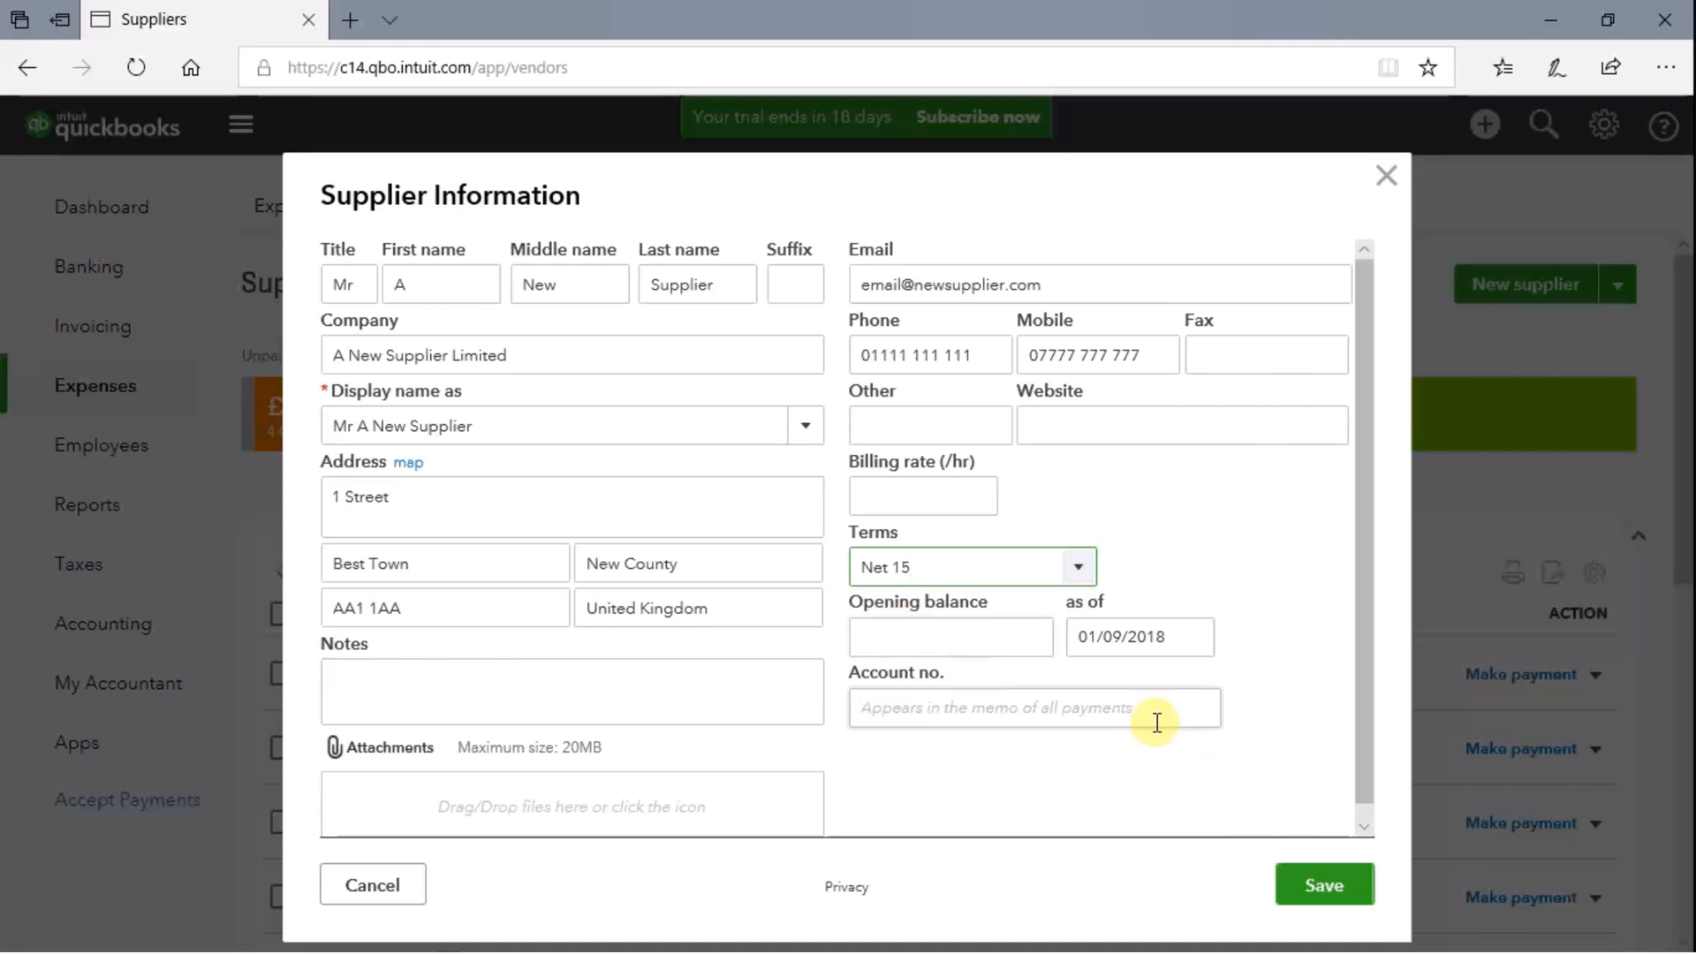
left_click(1329, 887)
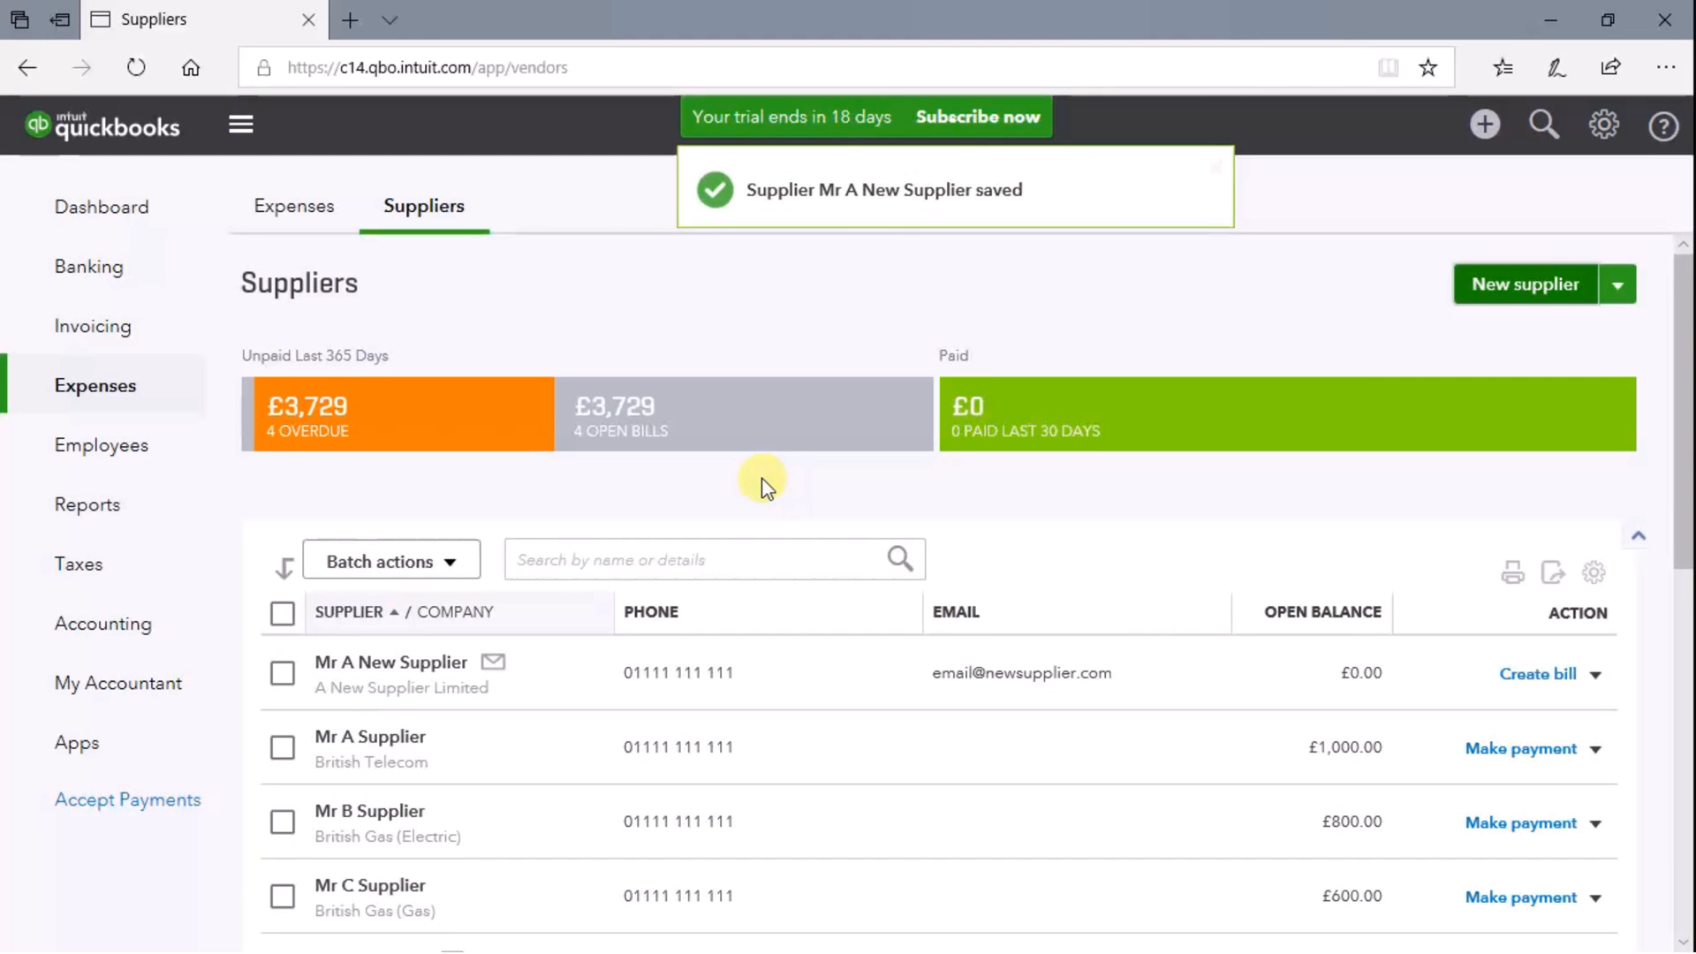
scroll(762, 482, "down", 2)
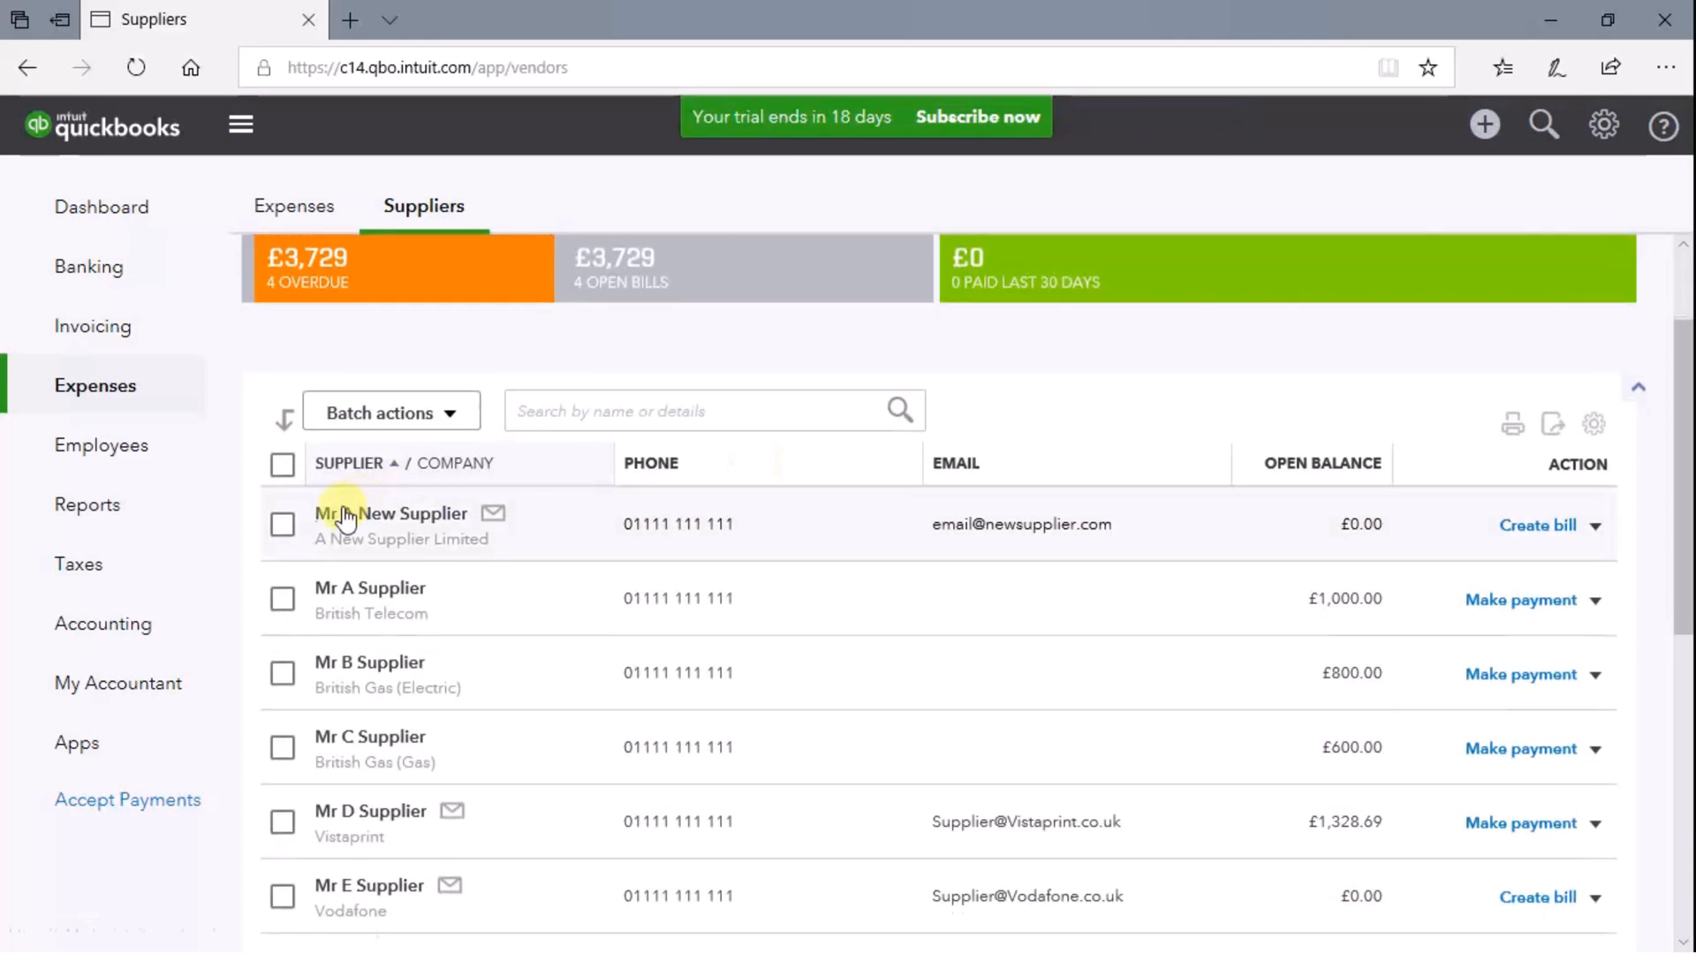